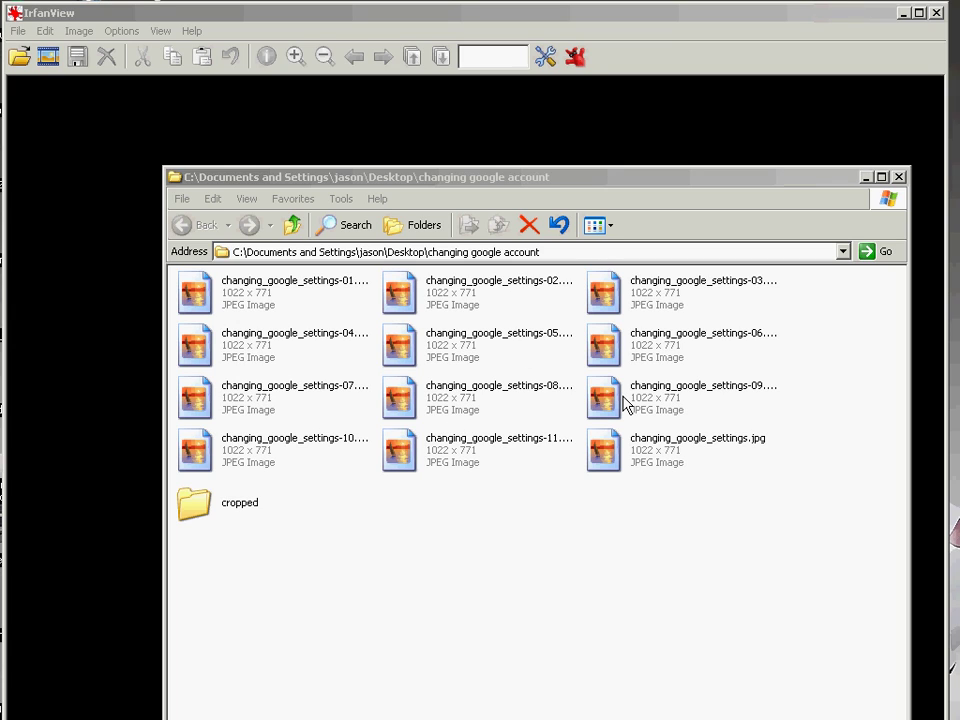
# Step: Open changing_google_settings.jpg from Explorer in IrfanView using Open With
pyautogui.rightClick(624, 451)
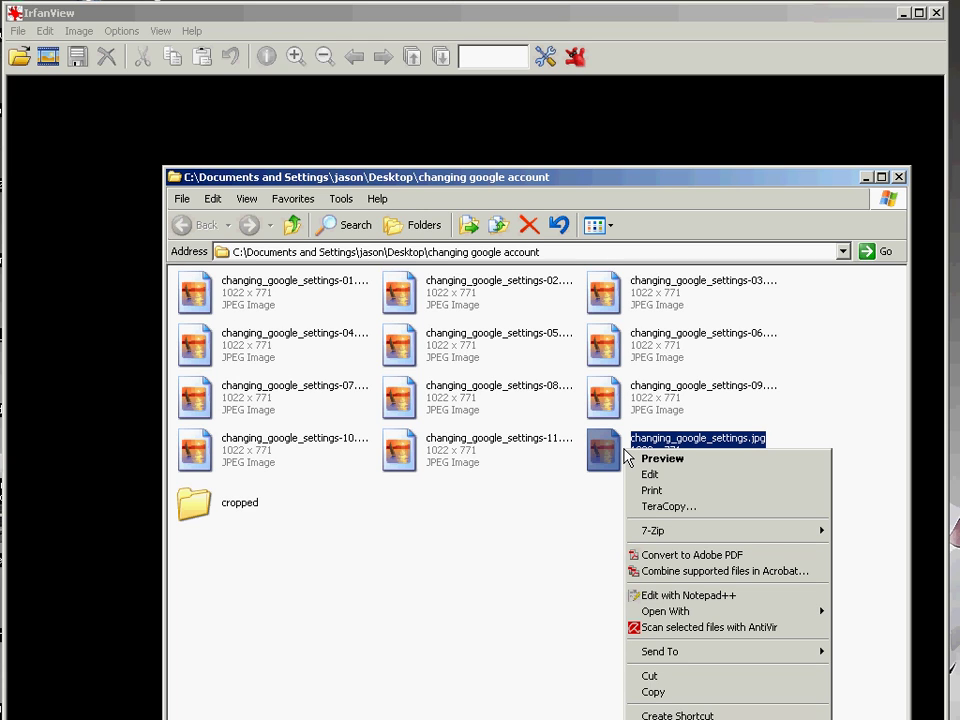
pyautogui.moveTo(700, 611)
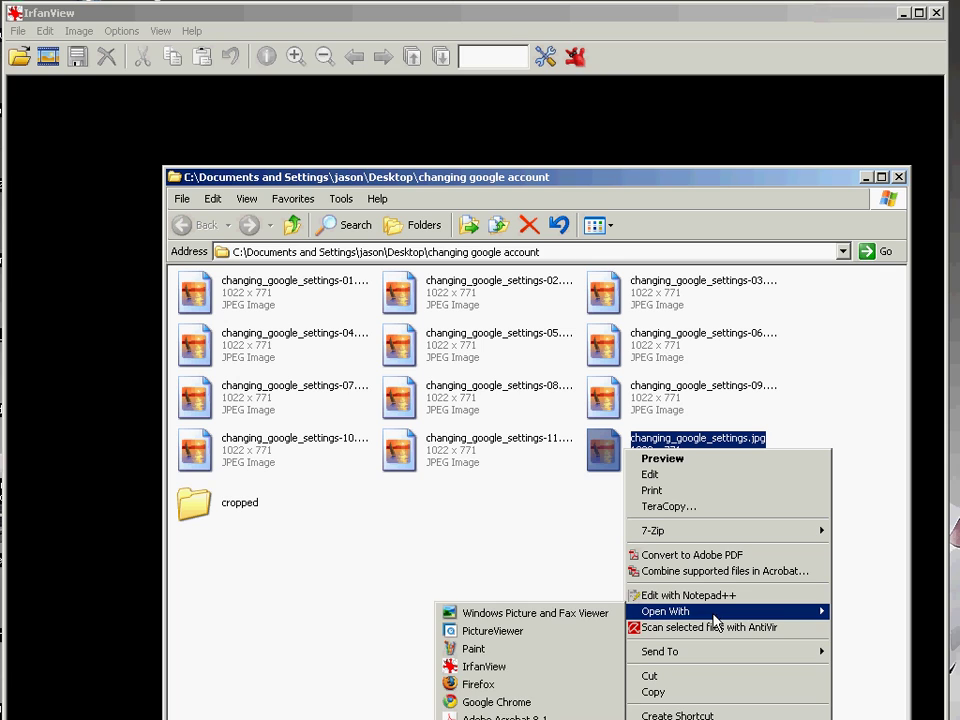
pyautogui.click(566, 668)
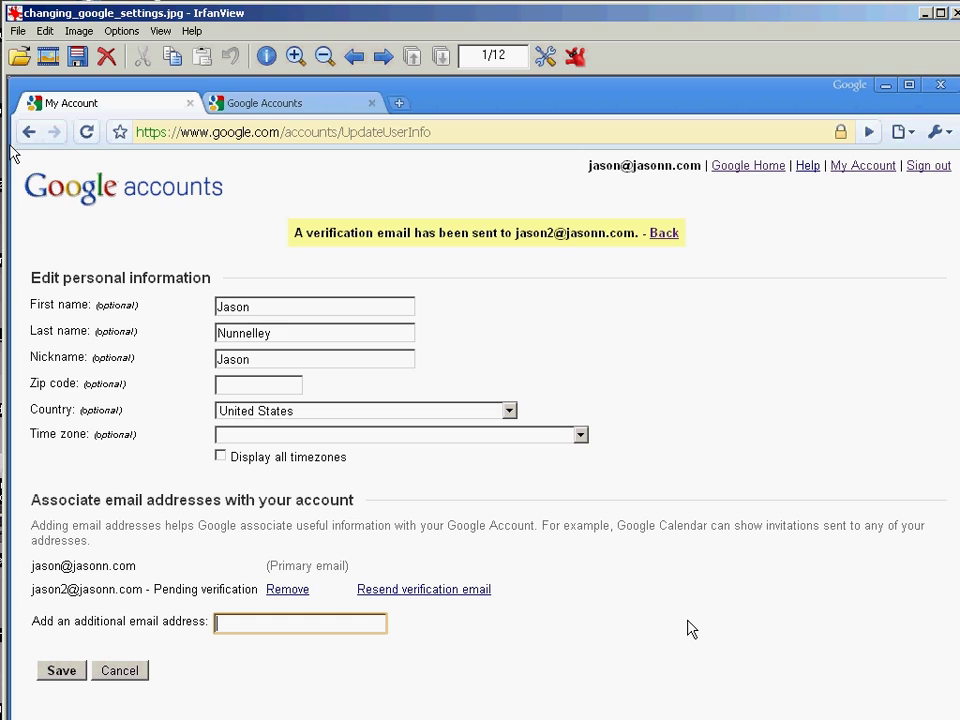
# Step: Select the page area below the browser tabs and address bar, and crop the screenshot to 1022 x 692
pyautogui.moveTo(11, 150); pyautogui.dragTo(955, 718)
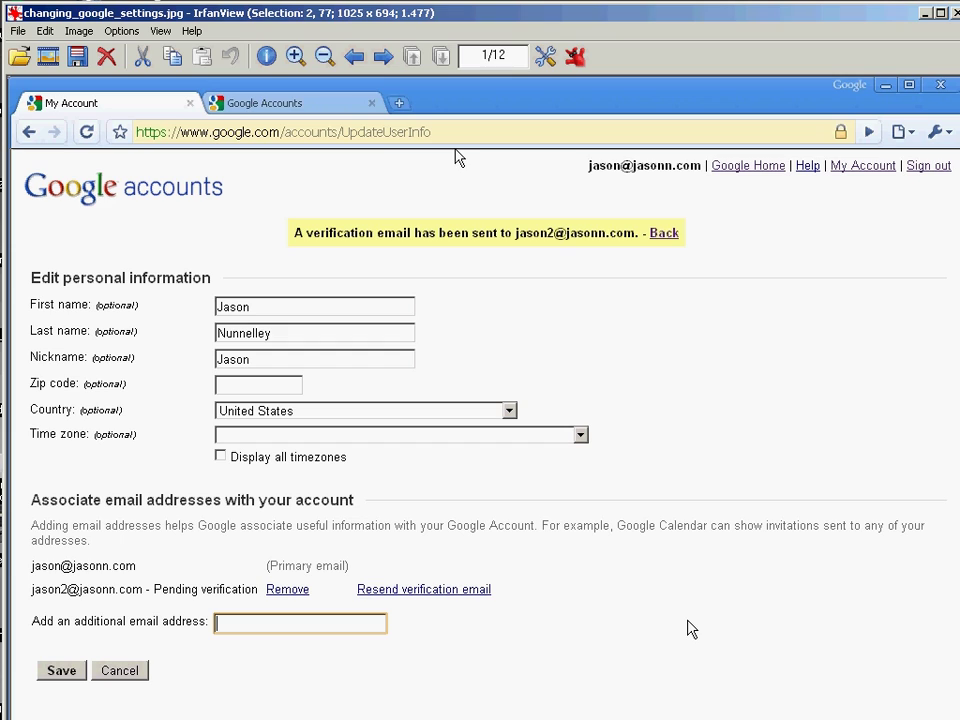
pyautogui.moveTo(455, 156); pyautogui.dragTo(454, 150)
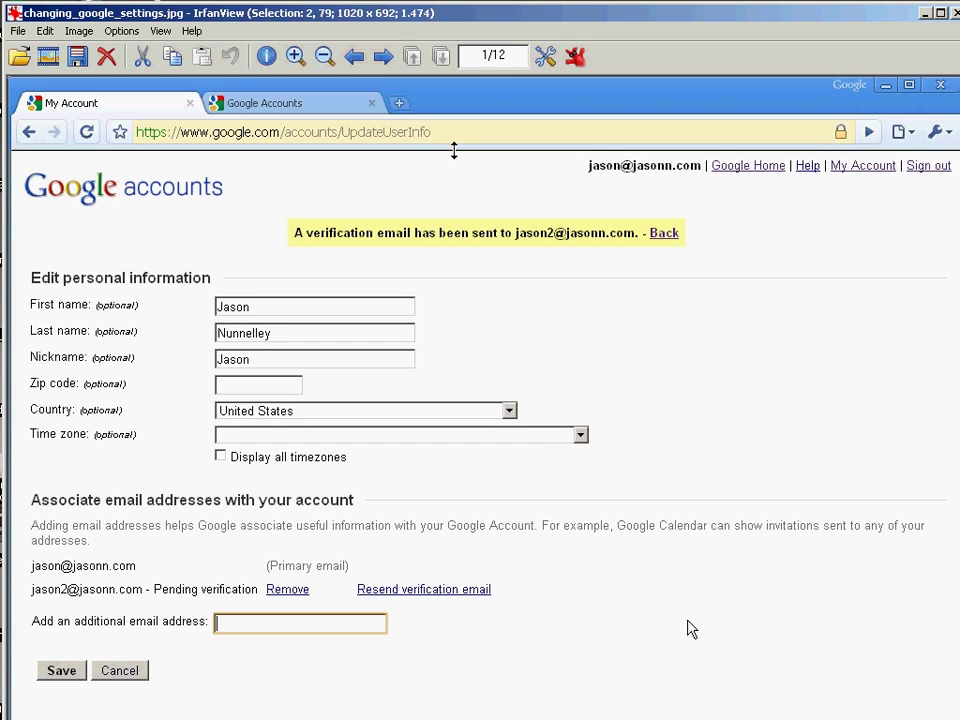
pyautogui.moveTo(8, 195); pyautogui.dragTo(6, 195)
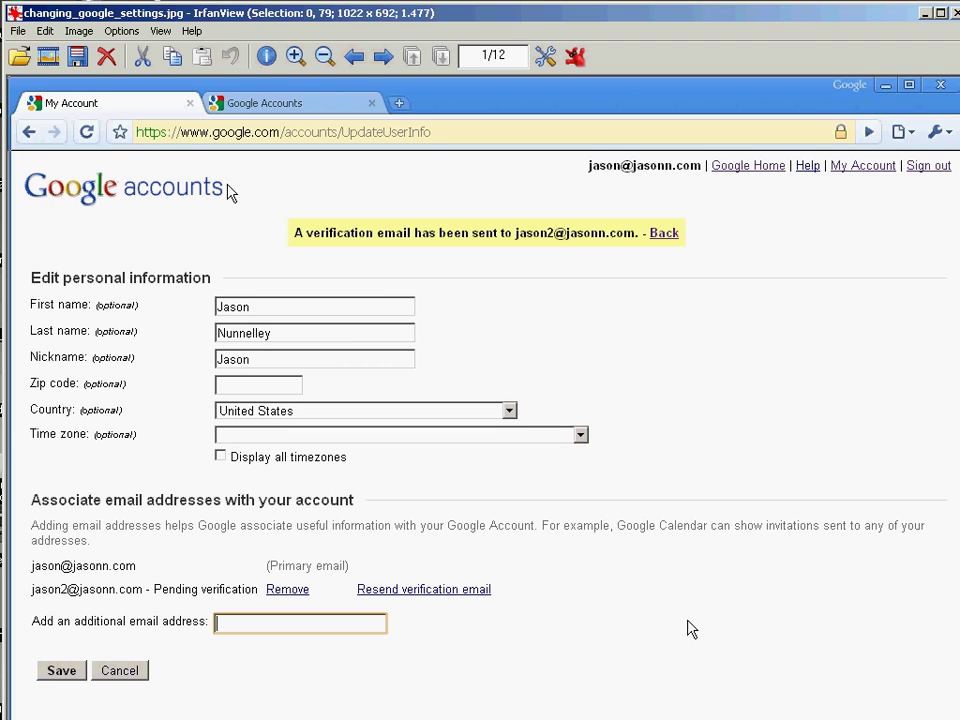
pyautogui.click(47, 31)
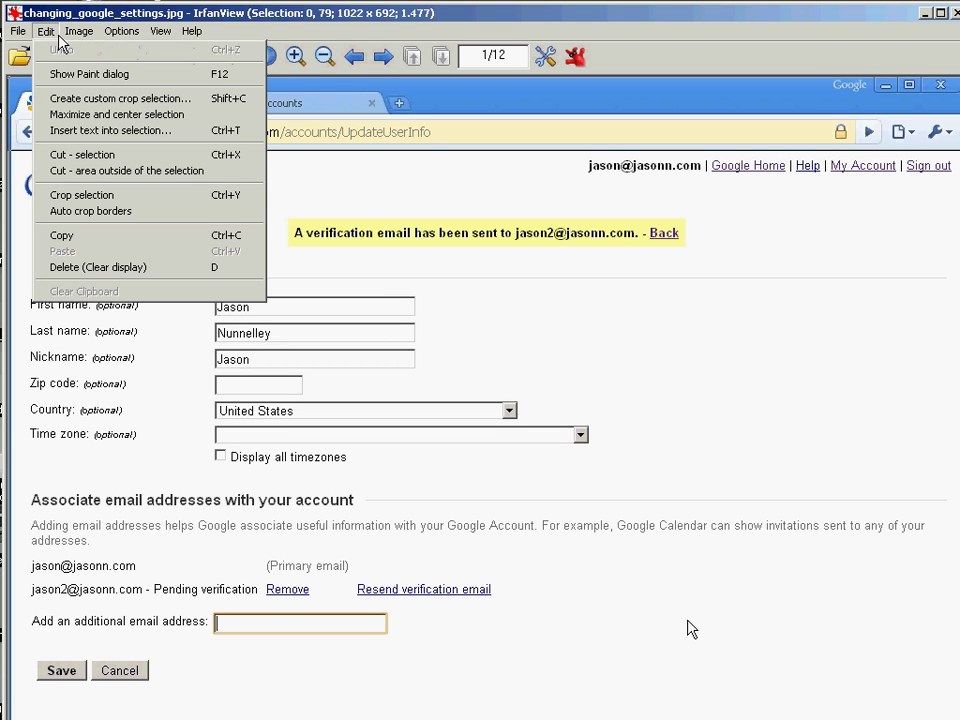
pyautogui.click(98, 196)
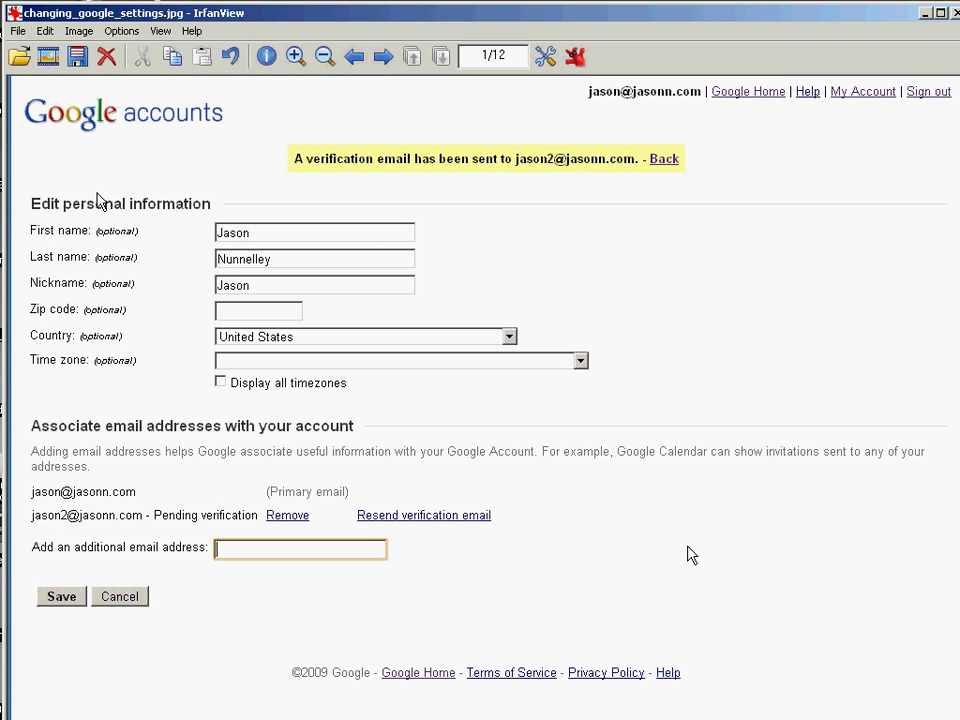
pyautogui.click(19, 31)
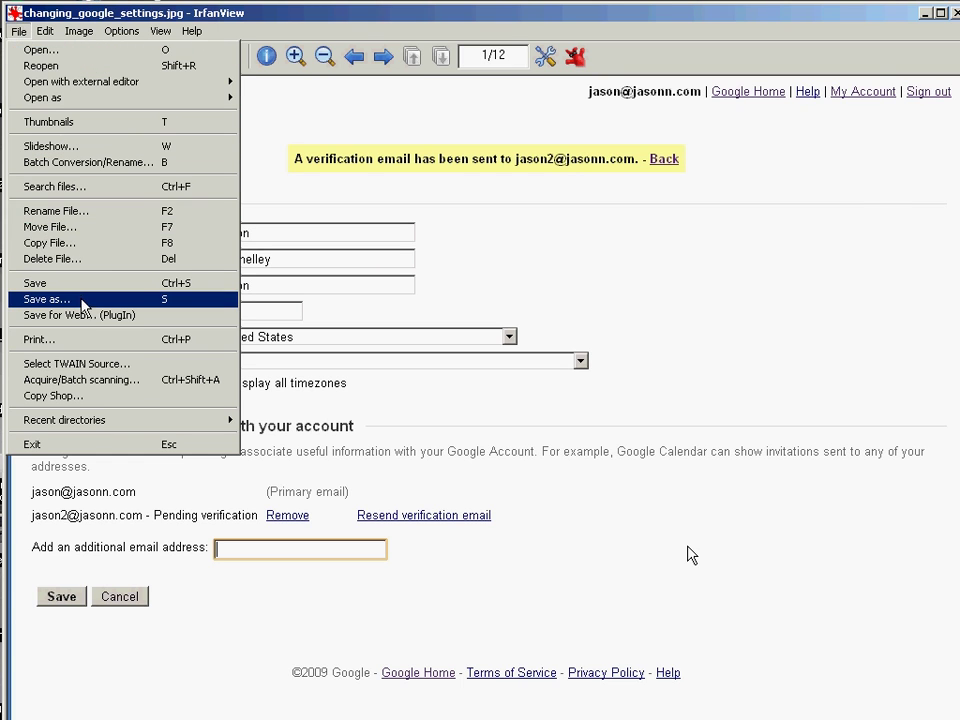
# Step: Save the cropped image as 'eventual' JPG in the changing google account folder
pyautogui.click(82, 300)
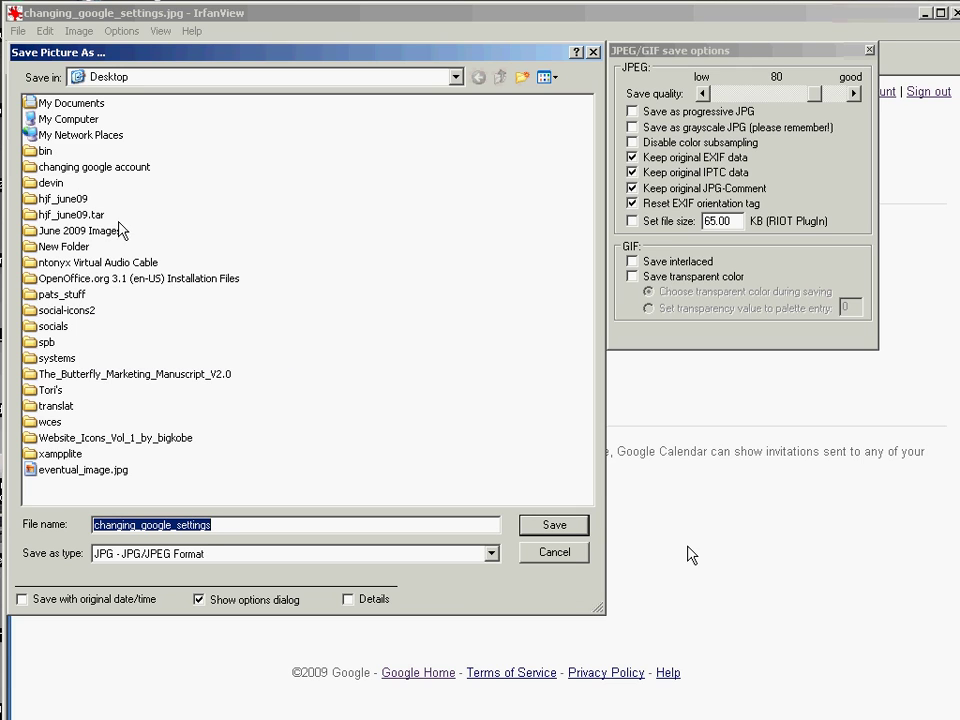
pyautogui.doubleClick(64, 167)
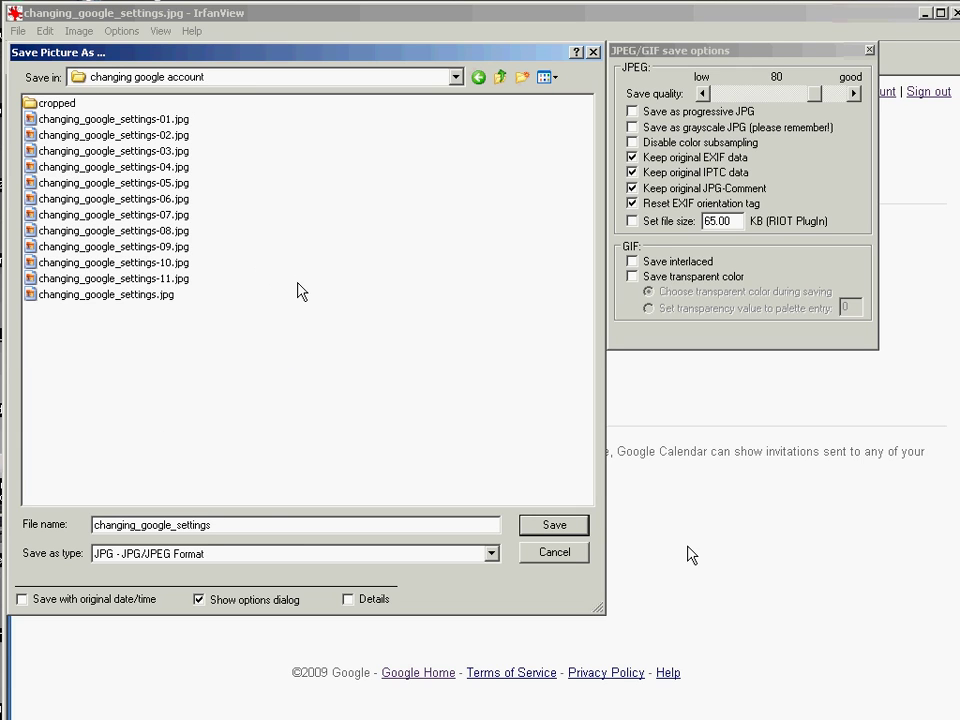
pyautogui.moveTo(253, 521); pyautogui.dragTo(55, 512)
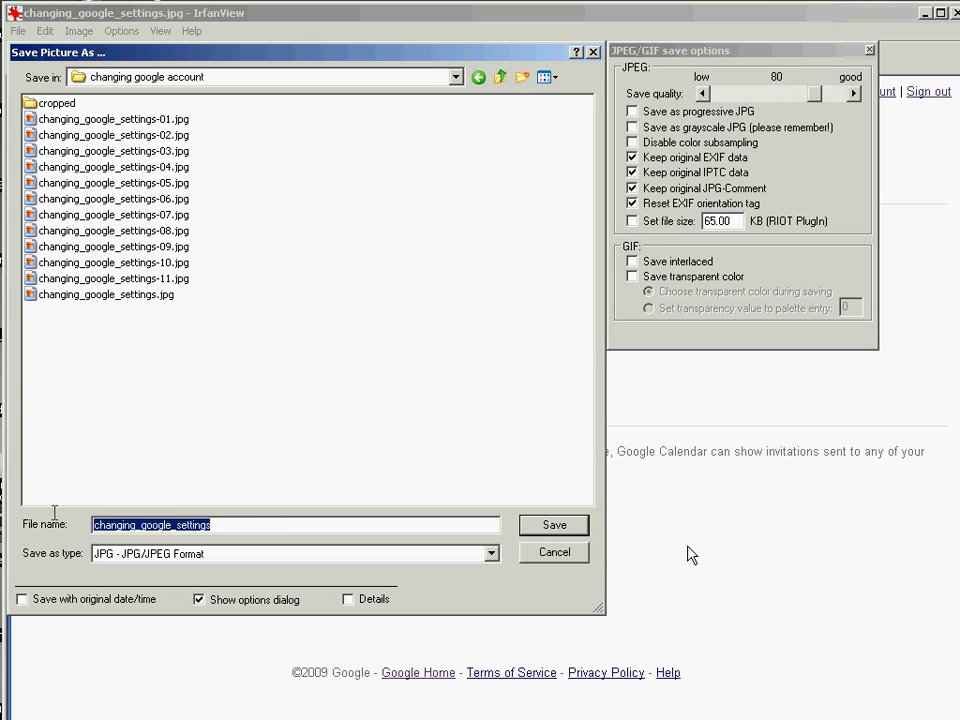
pyautogui.write('eventual')
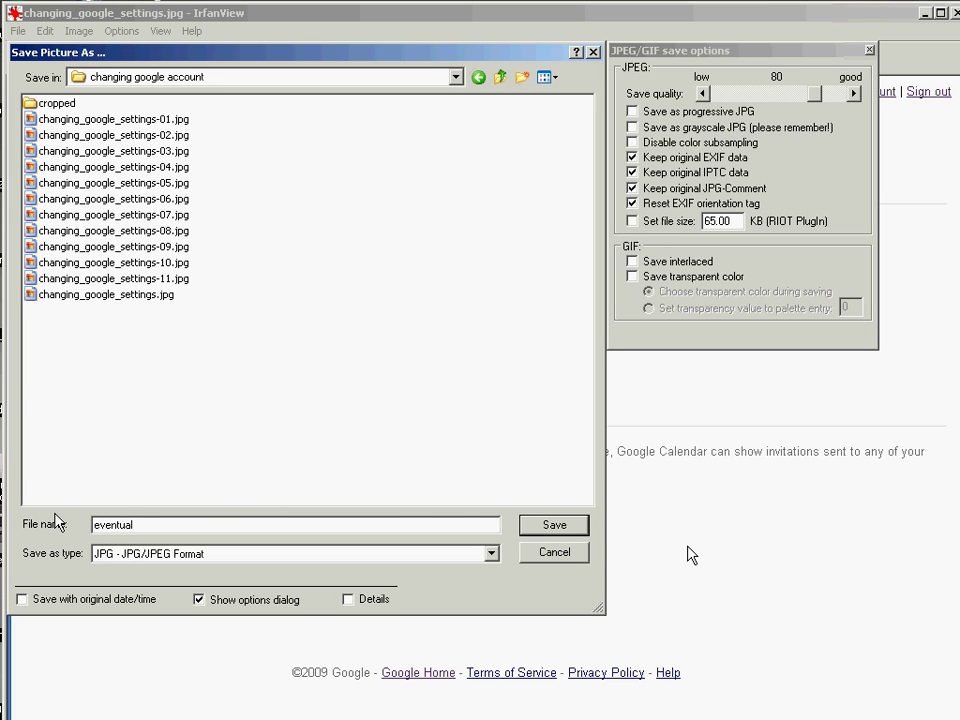
pyautogui.press('Return')
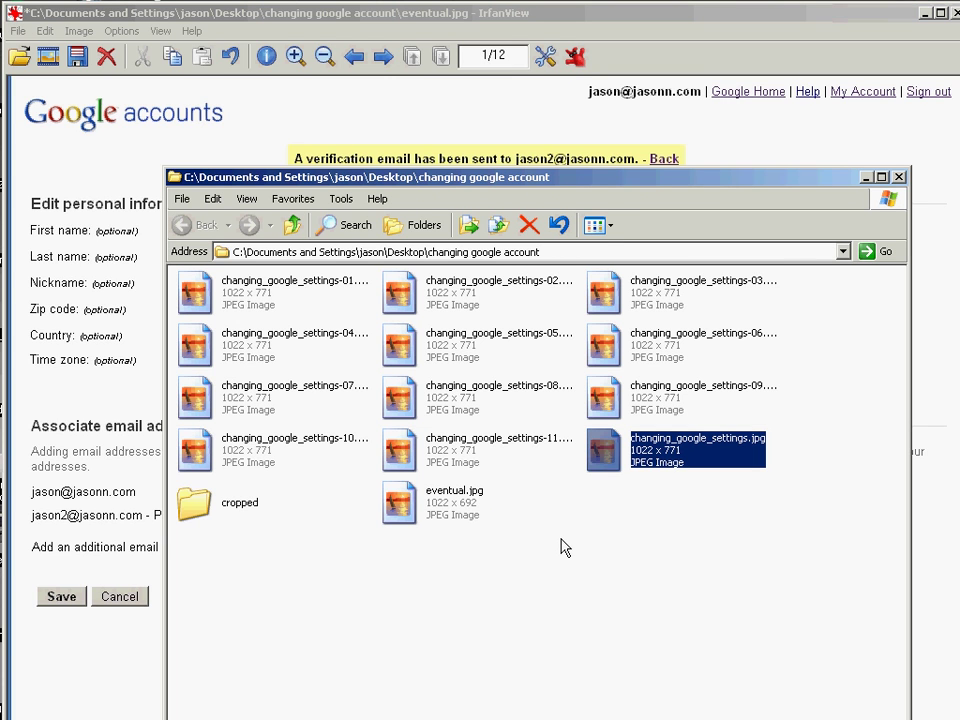
# Step: Record the cropped width as 'w: 1022' in Notepad
pyautogui.moveTo(590, 178); pyautogui.dragTo(570, 140)
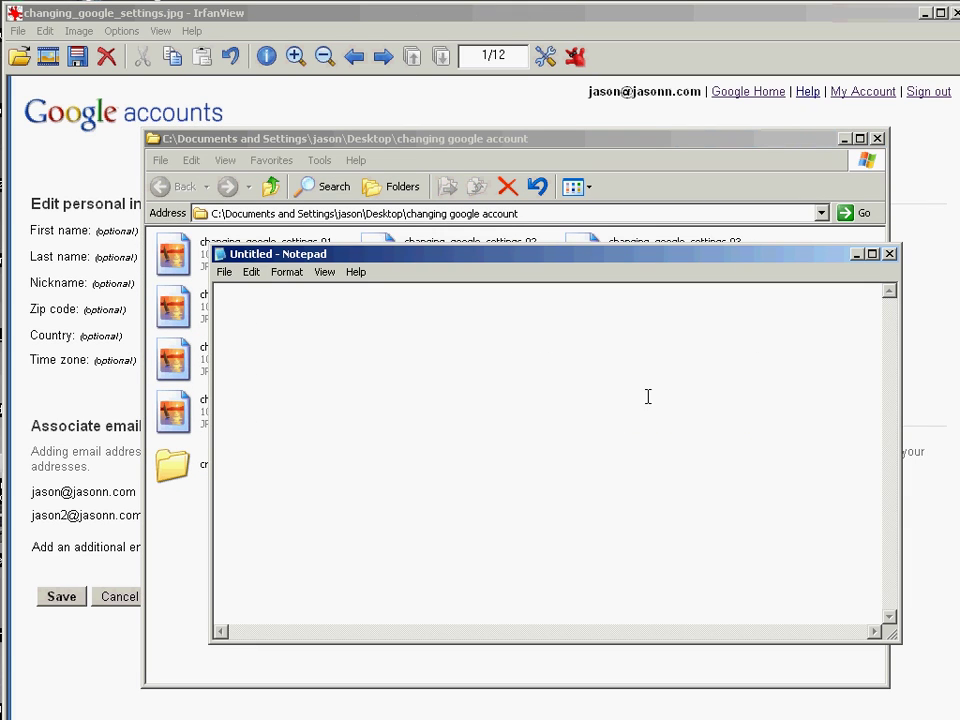
pyautogui.click(687, 148)
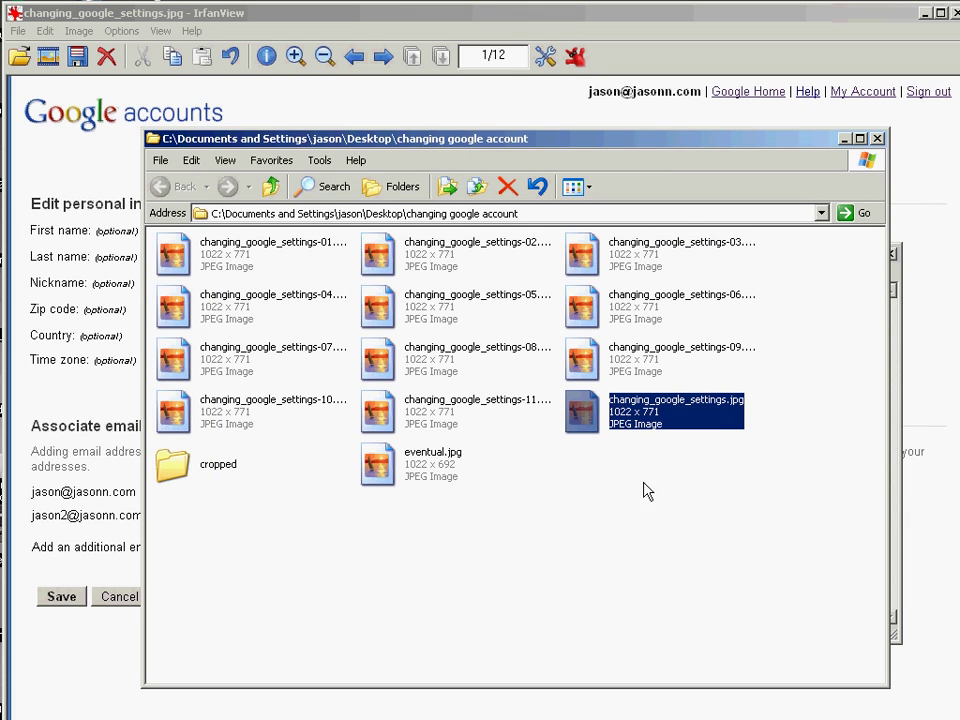
pyautogui.click(491, 506)
pyautogui.moveTo(420, 476)
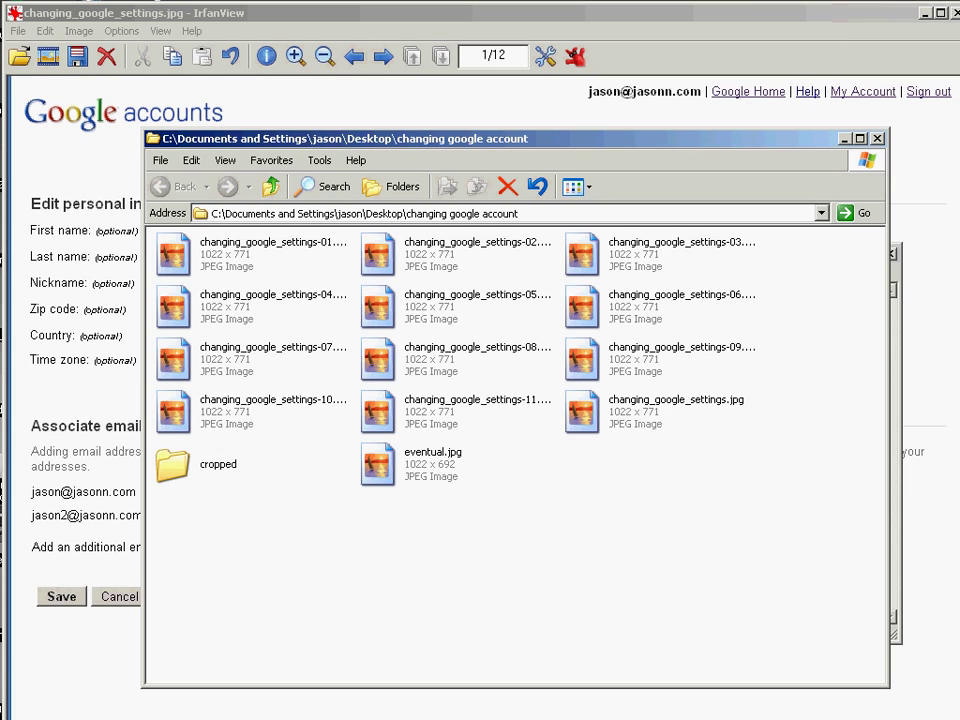
pyautogui.write('1022')
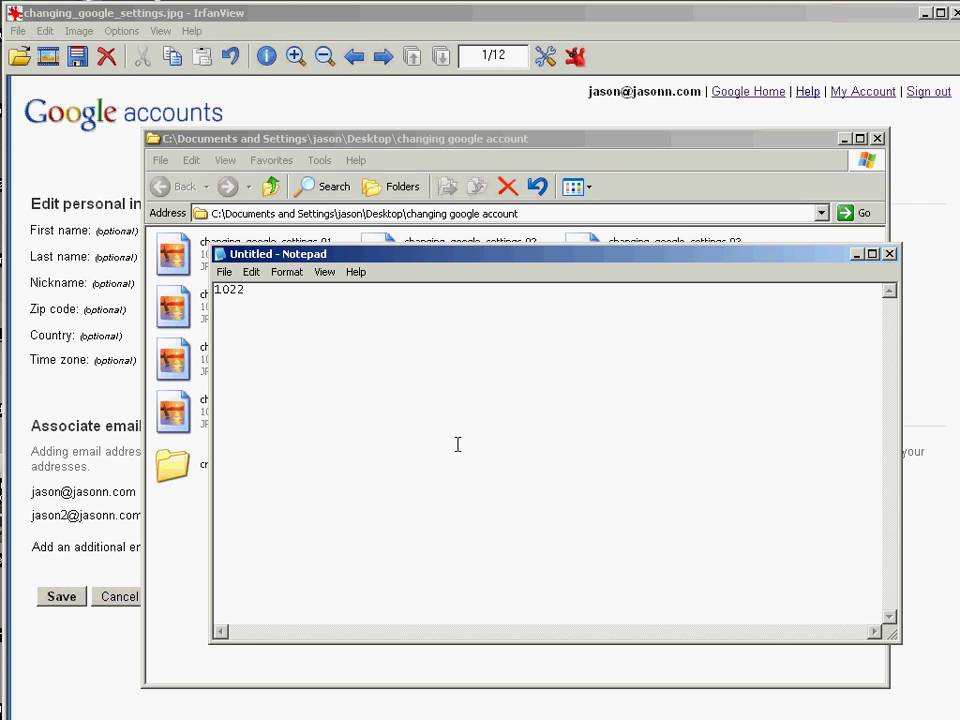
pyautogui.press('Home')
pyautogui.write('w:')
pyautogui.press('Return')
# Step: Add the height line 'h: 692', then minimize Notepad and close the folder window
pyautogui.write('h:')
pyautogui.click(573, 157)
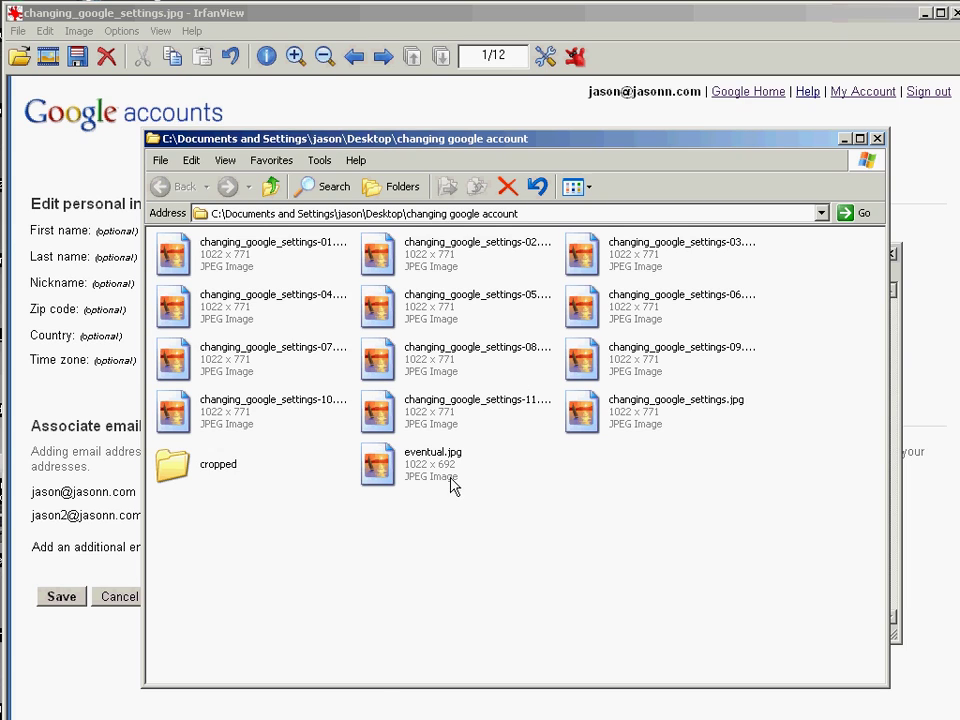
pyautogui.hotkey('alt', 'Tab')
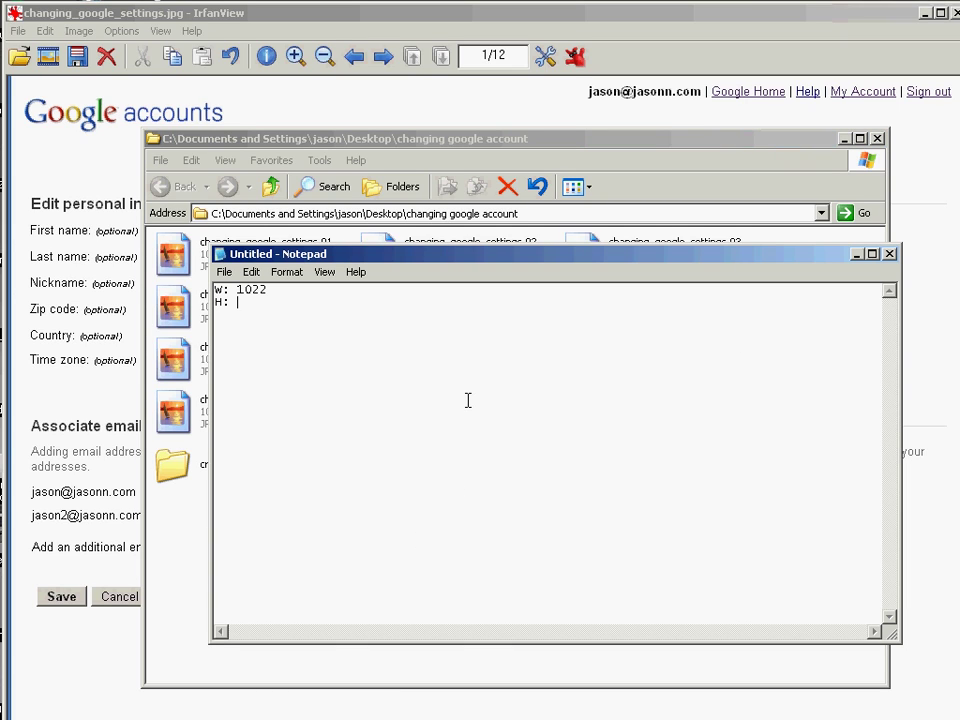
pyautogui.write('692')
pyautogui.click(857, 255)
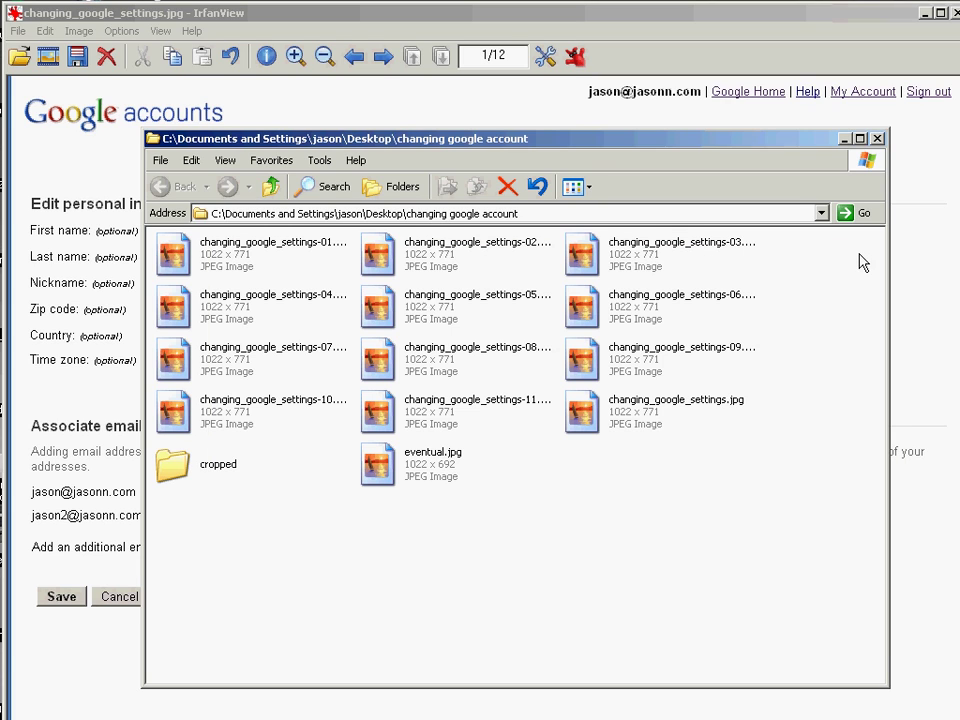
pyautogui.click(877, 139)
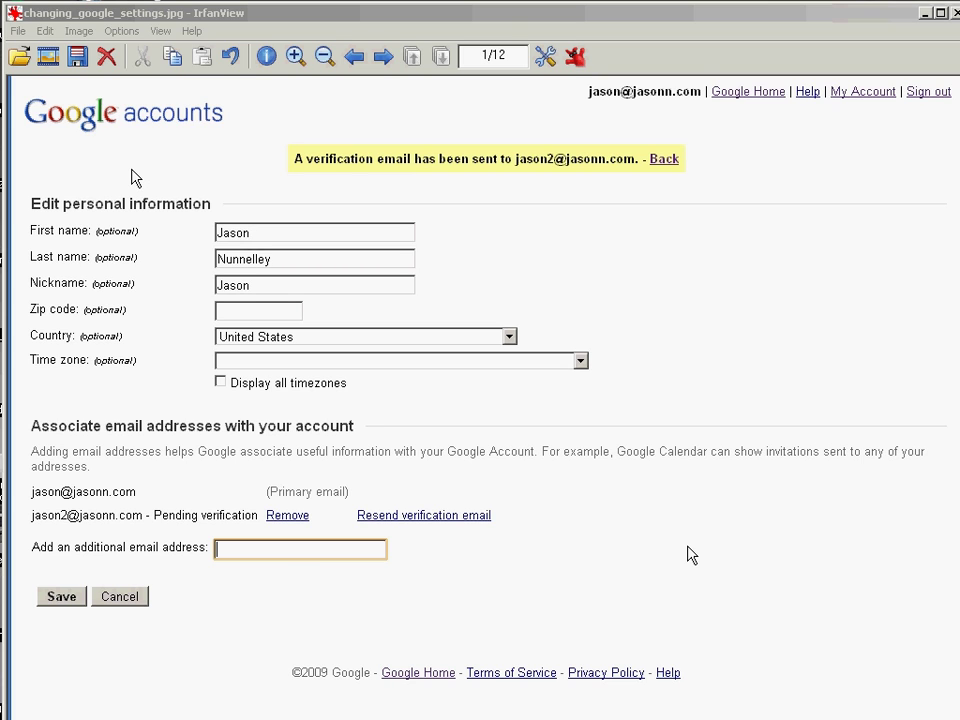
# Step: Add all 13 screenshots from changing google account to Batch Conversion, output as JPG at quality 80
pyautogui.click(20, 31)
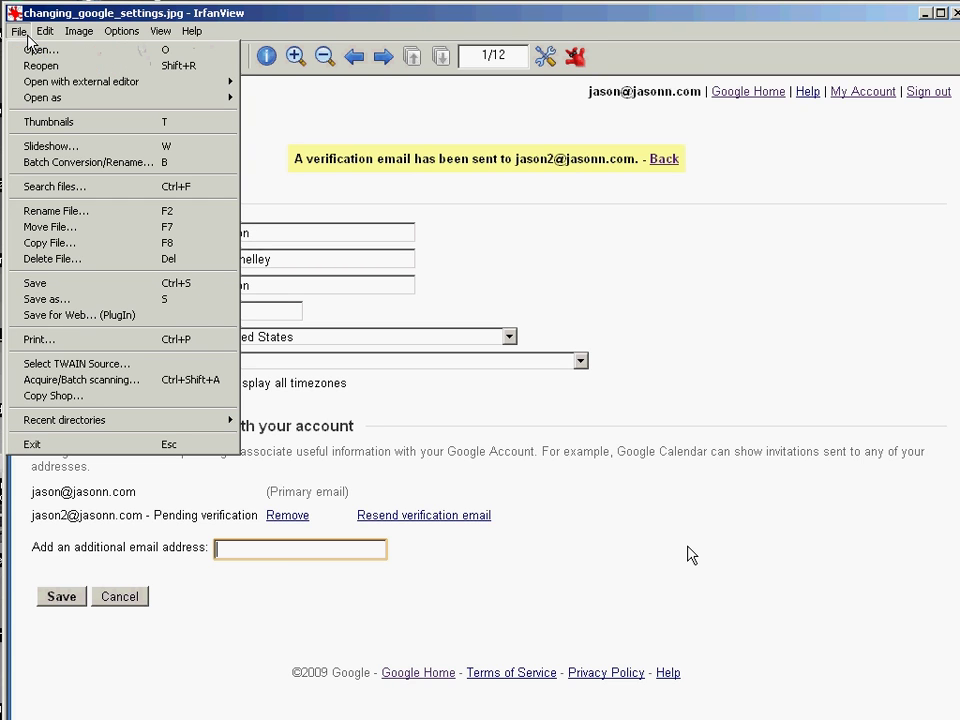
pyautogui.click(55, 162)
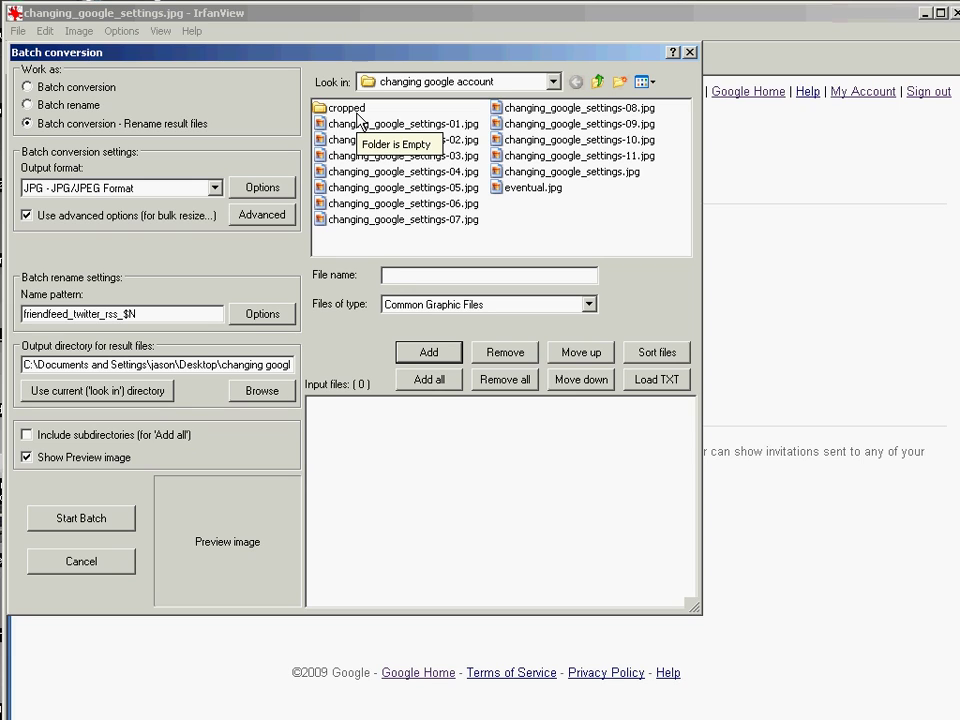
pyautogui.click(410, 83)
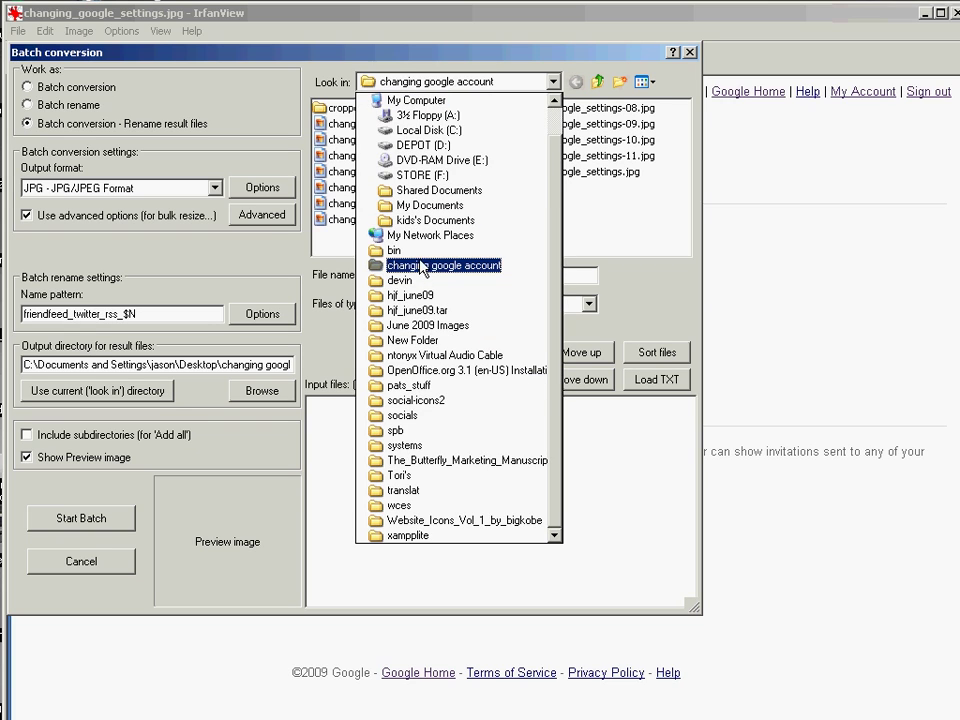
pyautogui.click(422, 266)
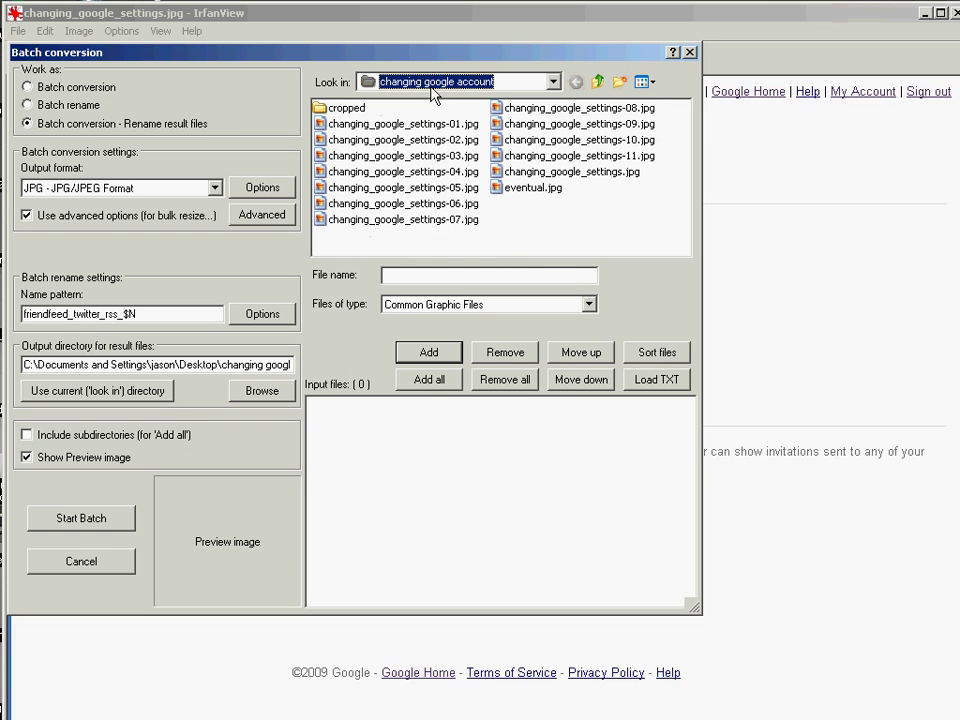
pyautogui.click(444, 386)
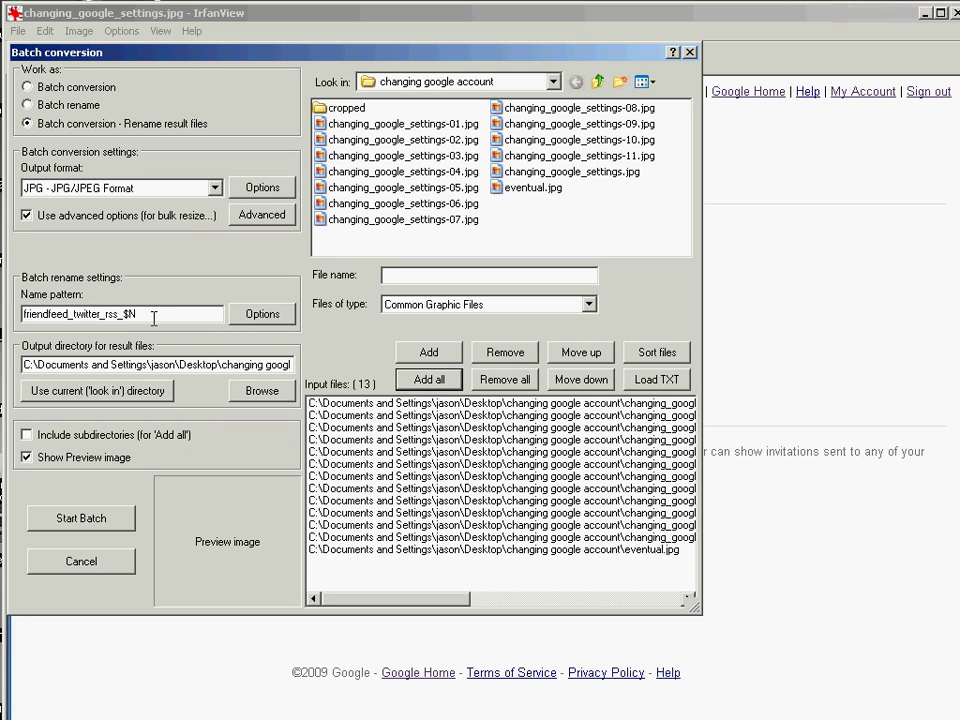
pyautogui.click(255, 197)
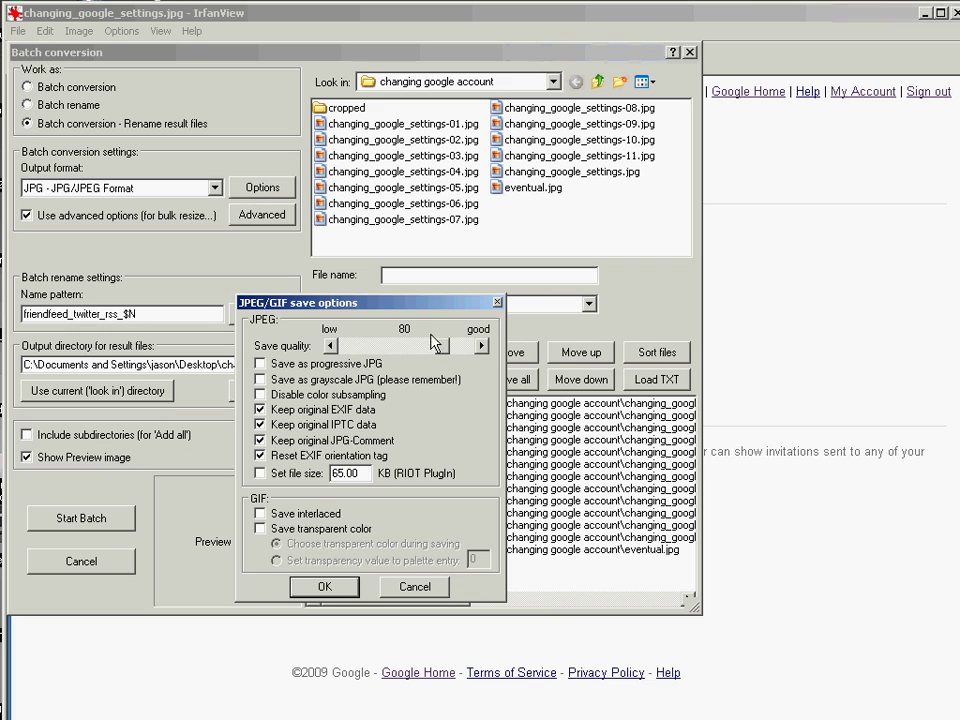
pyautogui.click(320, 585)
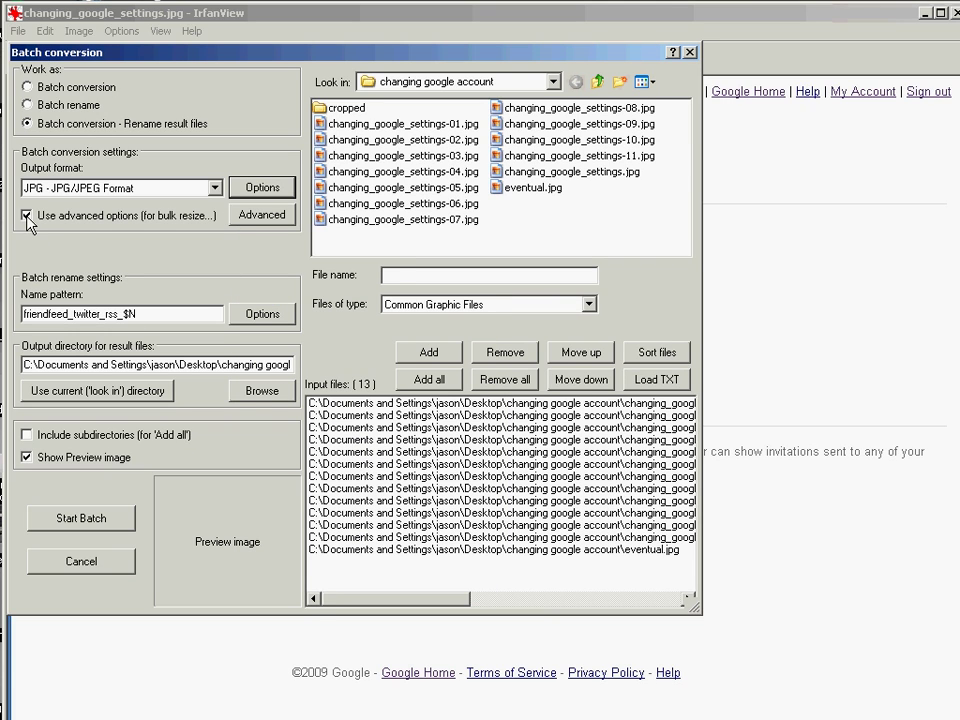
# Step: Set the batch crop to 1022 x 692 by changing height from 741 to 692, and resize to 550 pixels wide
pyautogui.click(260, 218)
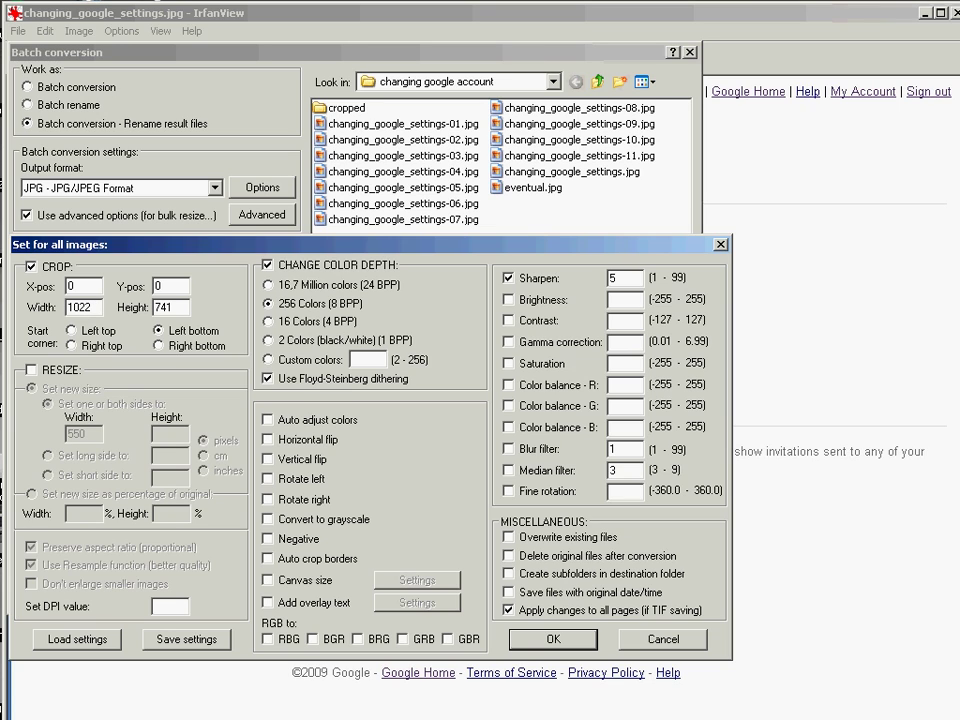
pyautogui.hotkey('alt', 'Tab')
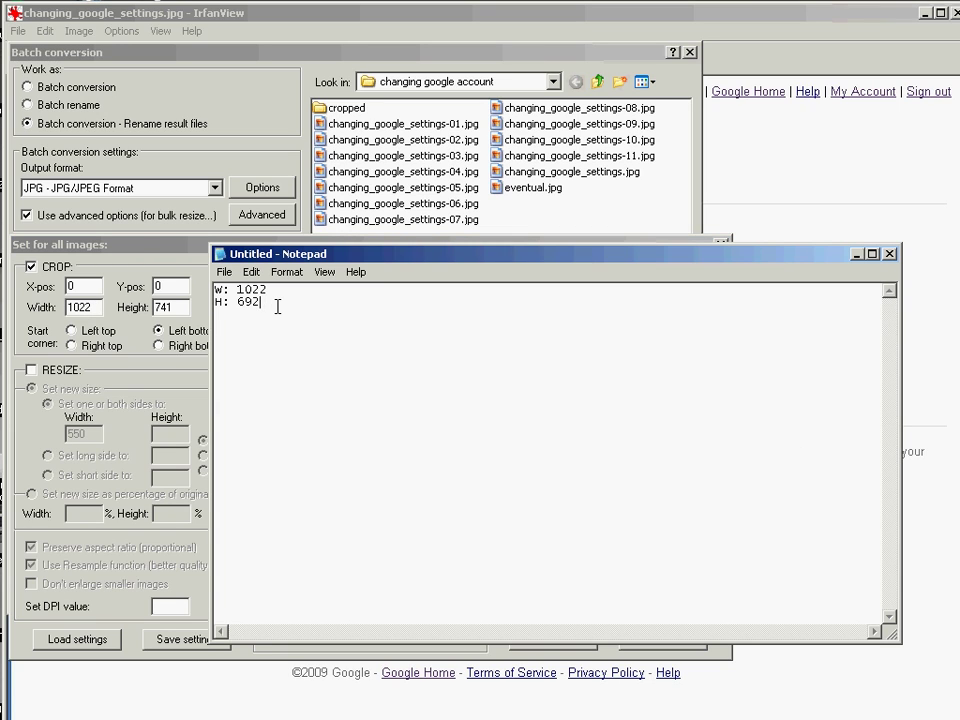
pyautogui.click(176, 307)
pyautogui.moveTo(176, 307); pyautogui.dragTo(126, 305)
pyautogui.write('692')
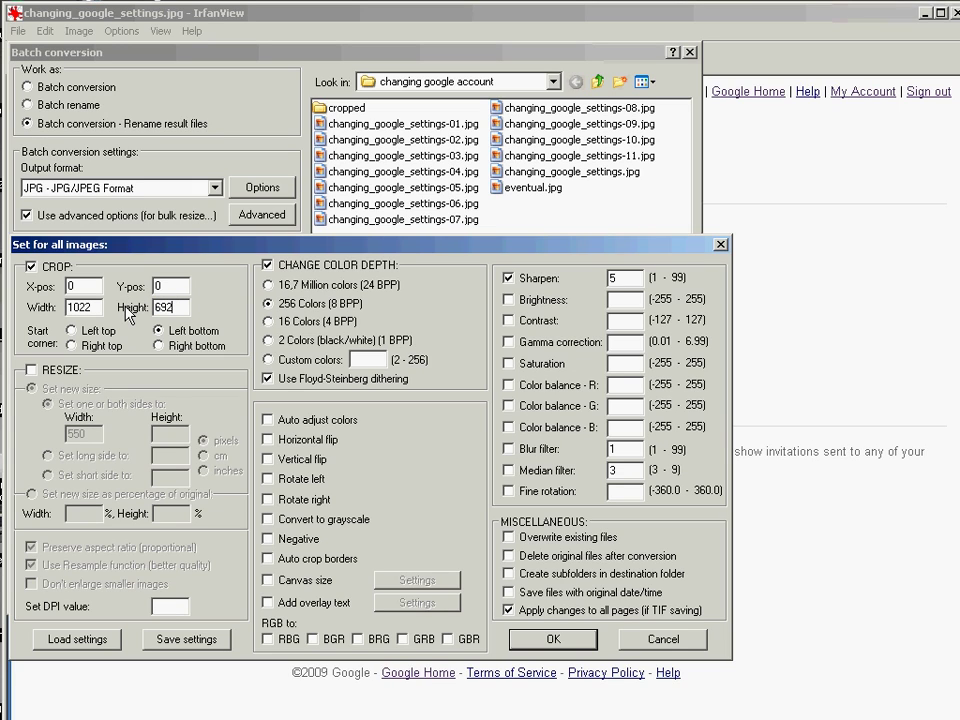
pyautogui.click(37, 373)
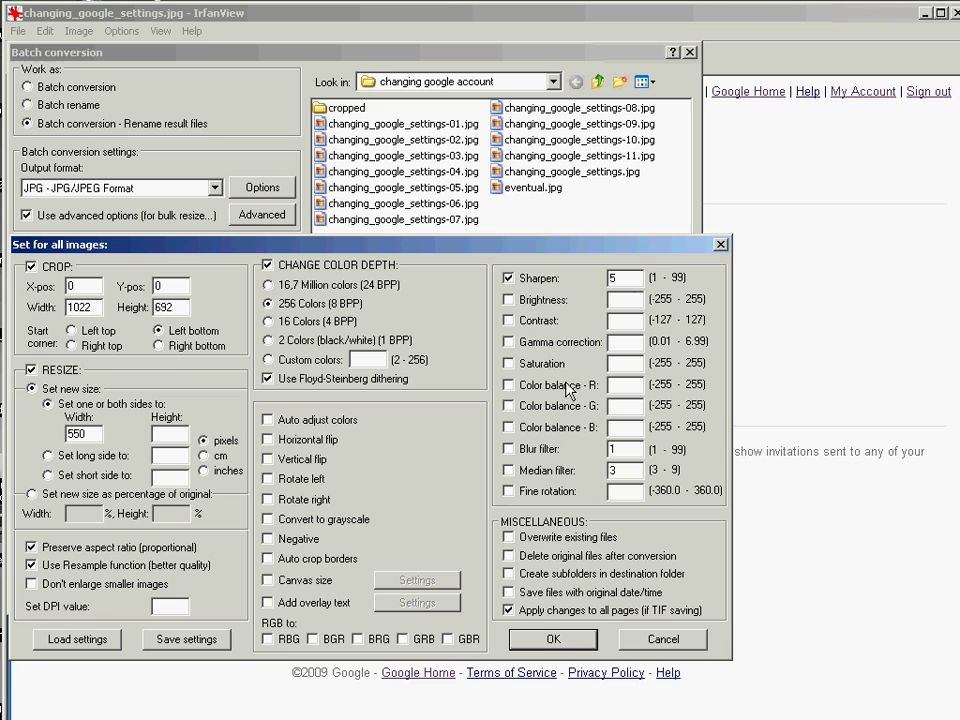
pyautogui.click(553, 640)
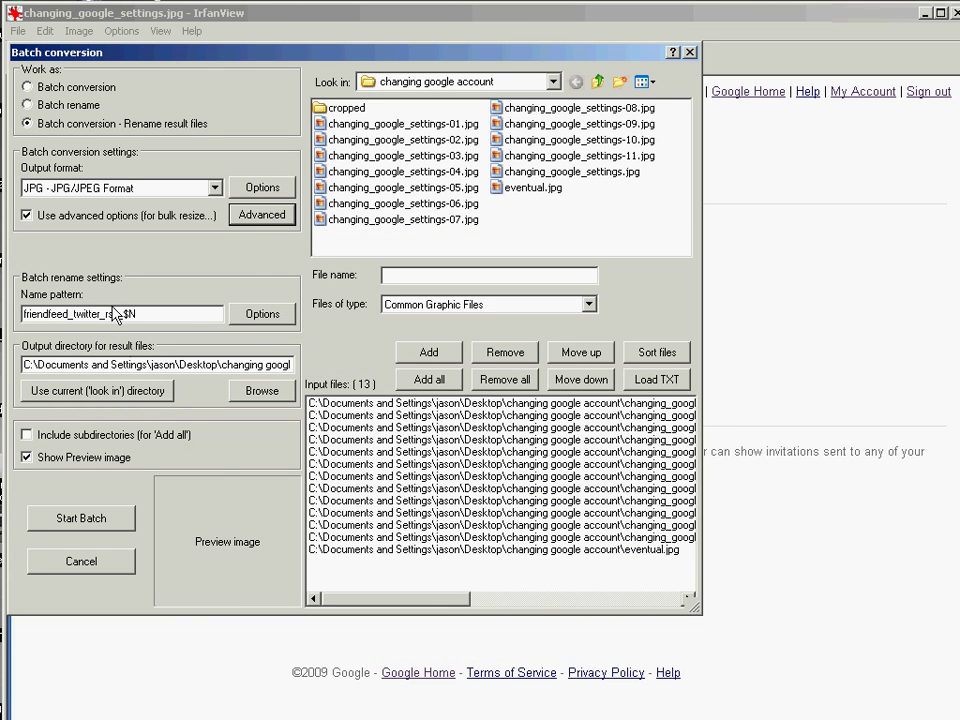
# Step: Change the batch name pattern from friendfeed_twitter_rss_$N to $N_www
pyautogui.click(262, 314)
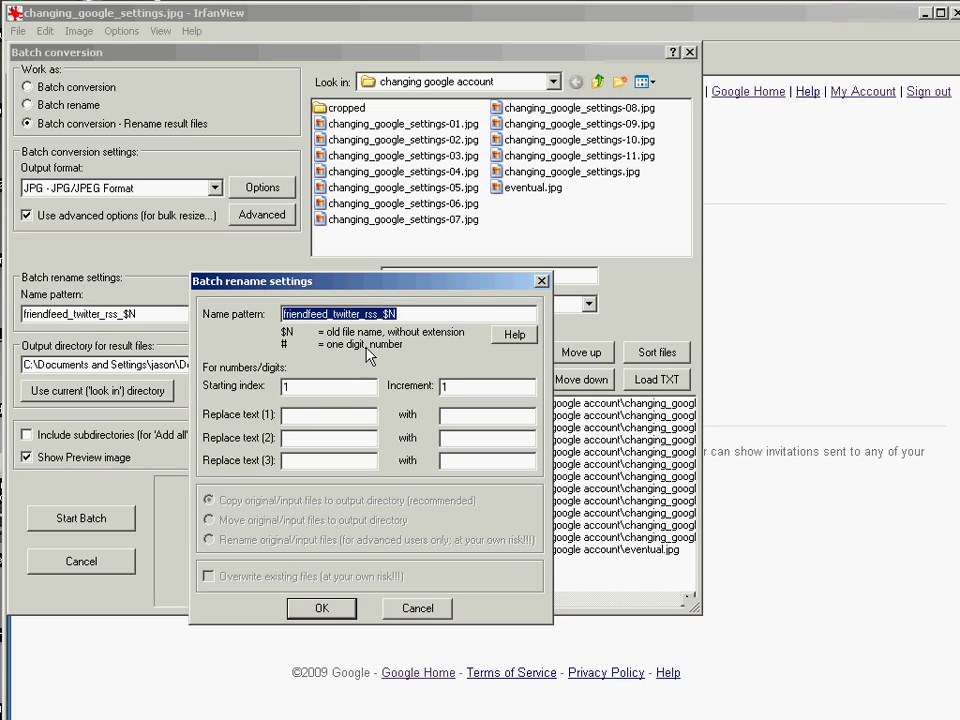
pyautogui.click(383, 314)
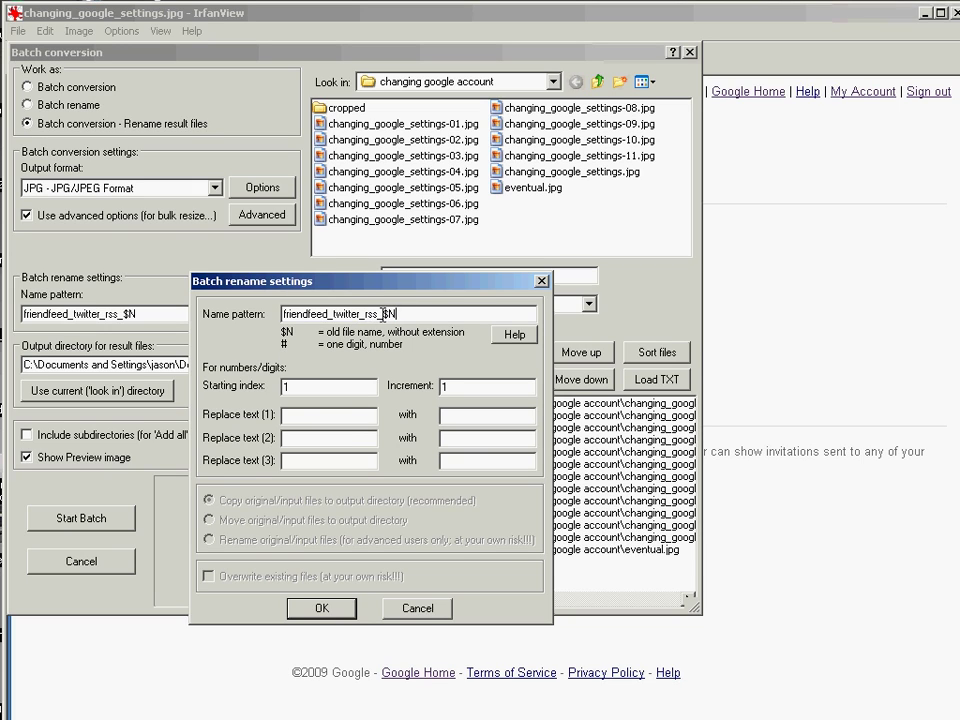
pyautogui.moveTo(383, 314); pyautogui.dragTo(161, 333)
pyautogui.press('Delete')
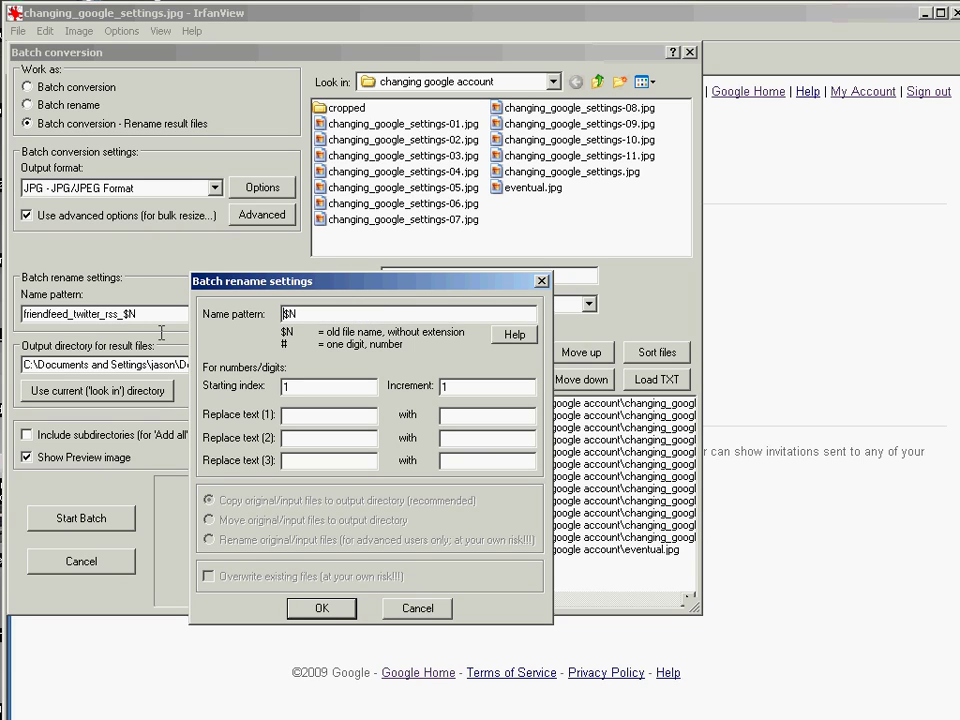
pyautogui.write('_###')
pyautogui.moveTo(302, 314); pyautogui.dragTo(330, 313)
pyautogui.write('www')
pyautogui.click(348, 612)
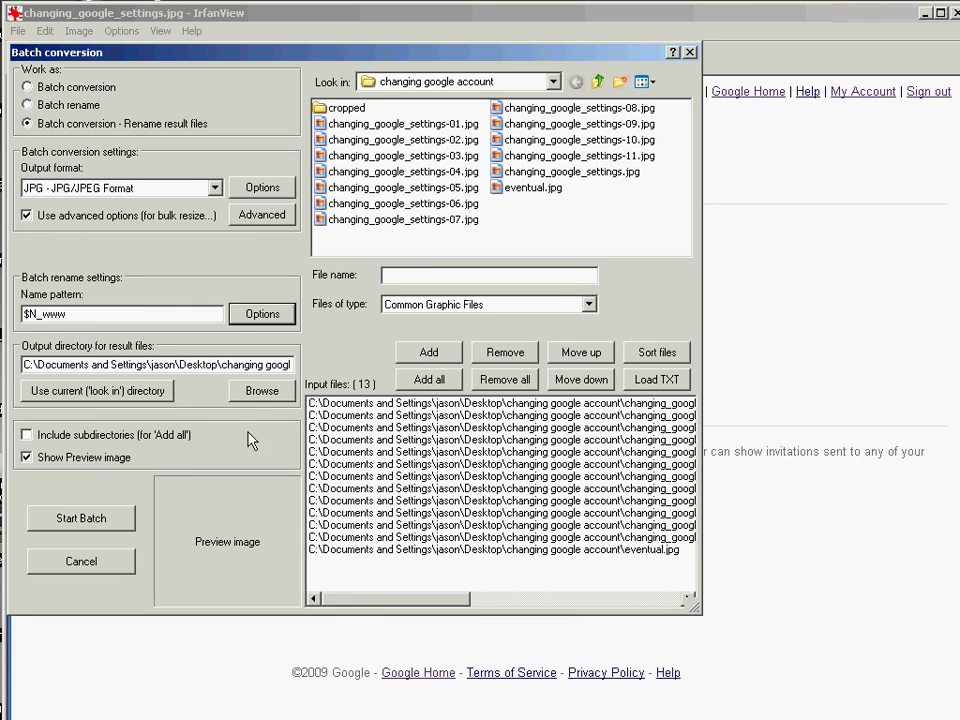
pyautogui.click(258, 390)
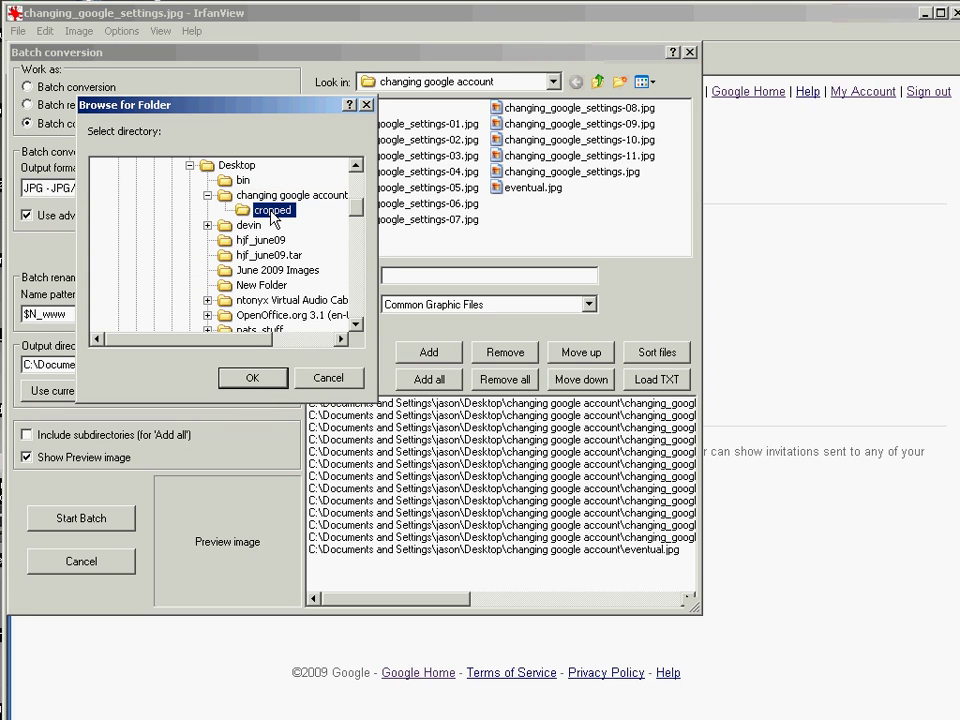
# Step: Set the output directory to the cropped folder and start converting the 13 images
pyautogui.moveTo(357, 207)
pyautogui.mouseDown()
pyautogui.moveTo(270, 131)
pyautogui.moveTo(362, 212)
pyautogui.mouseUp()
pyautogui.click(258, 382)
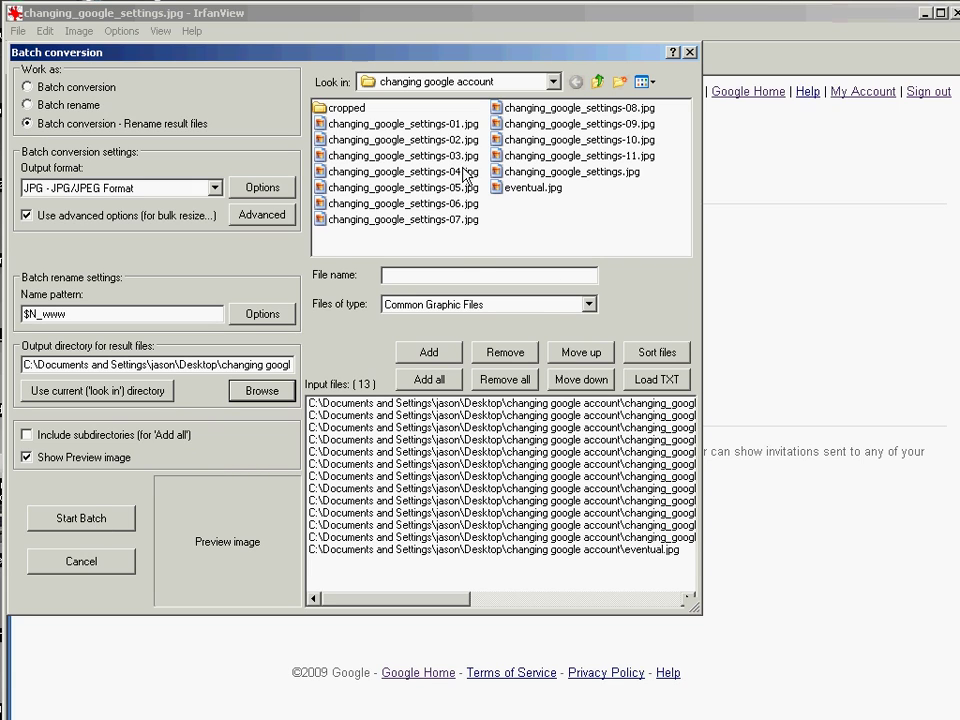
pyautogui.click(66, 524)
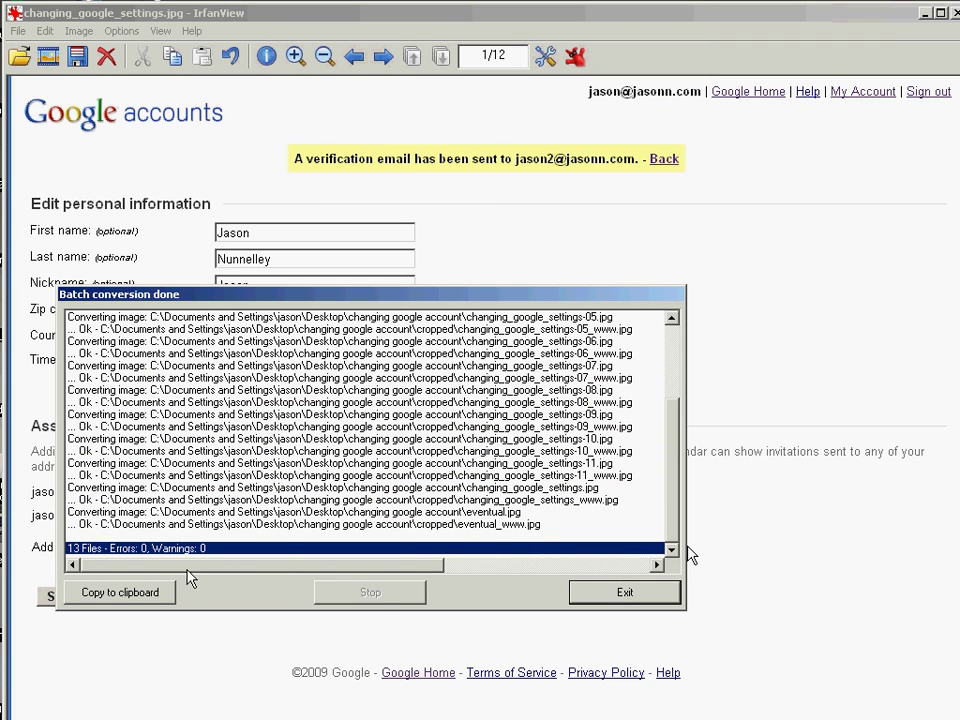
# Step: Dismiss the finished conversion summary and minimize IrfanView
pyautogui.click(649, 596)
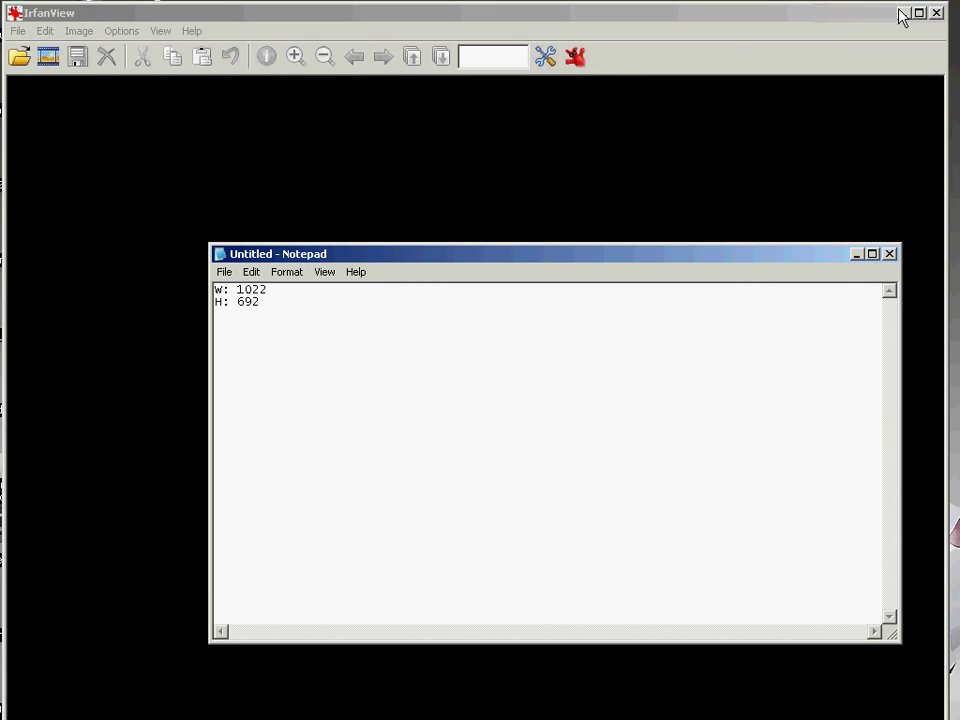
pyautogui.click(903, 14)
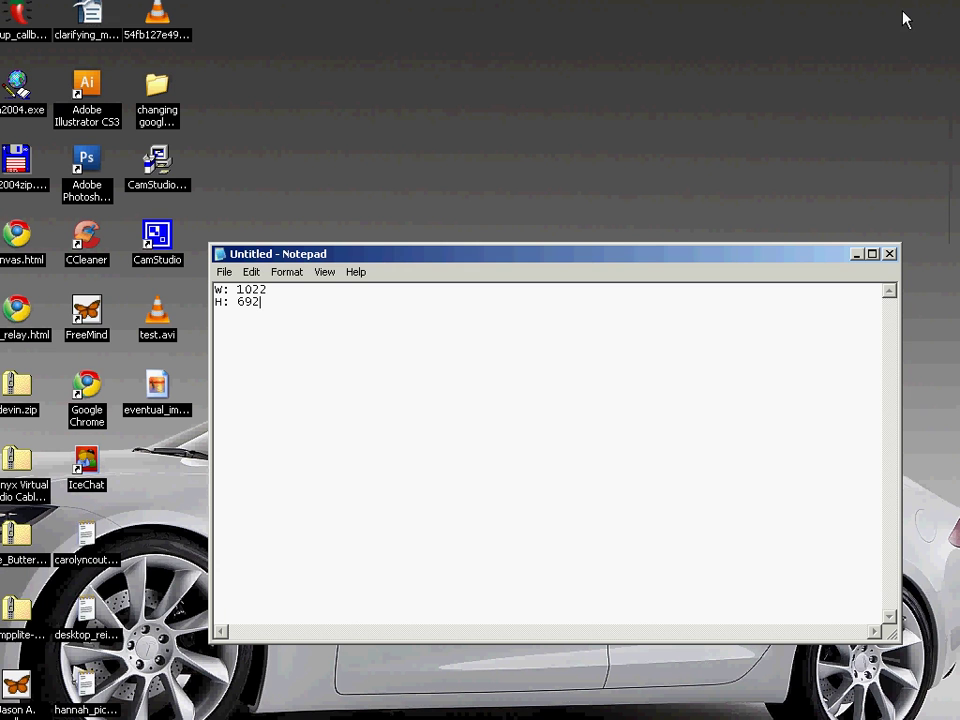
# Step: Open the cropped folder and view changing_google_settings-11_www.jpg in IrfanView at 550 x 372
pyautogui.click(856, 254)
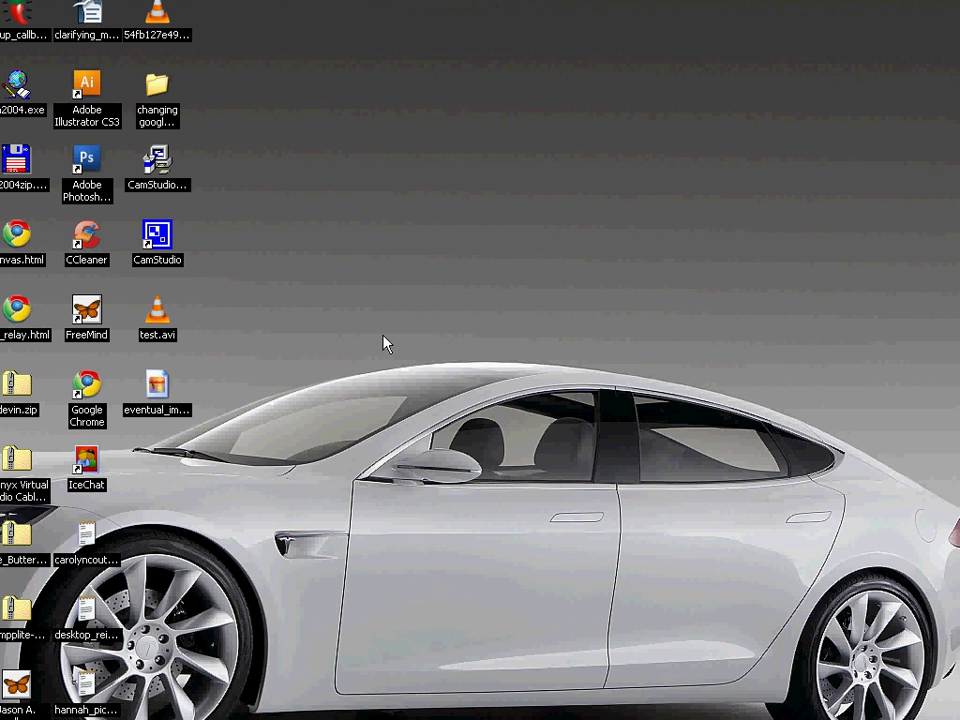
pyautogui.doubleClick(158, 116)
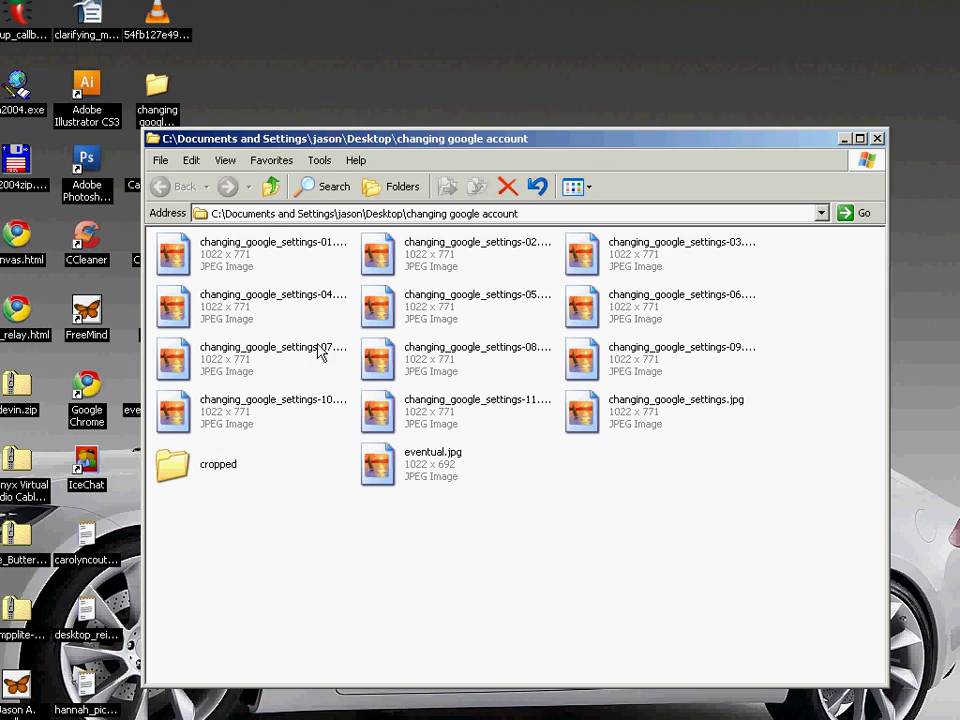
pyautogui.doubleClick(168, 472)
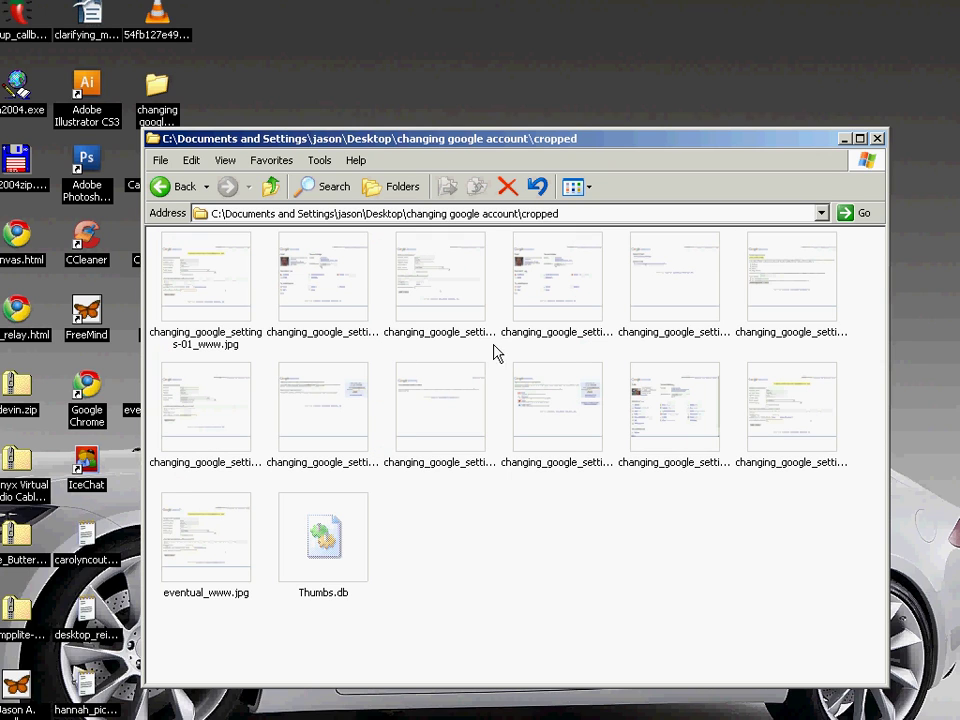
pyautogui.rightClick(690, 410)
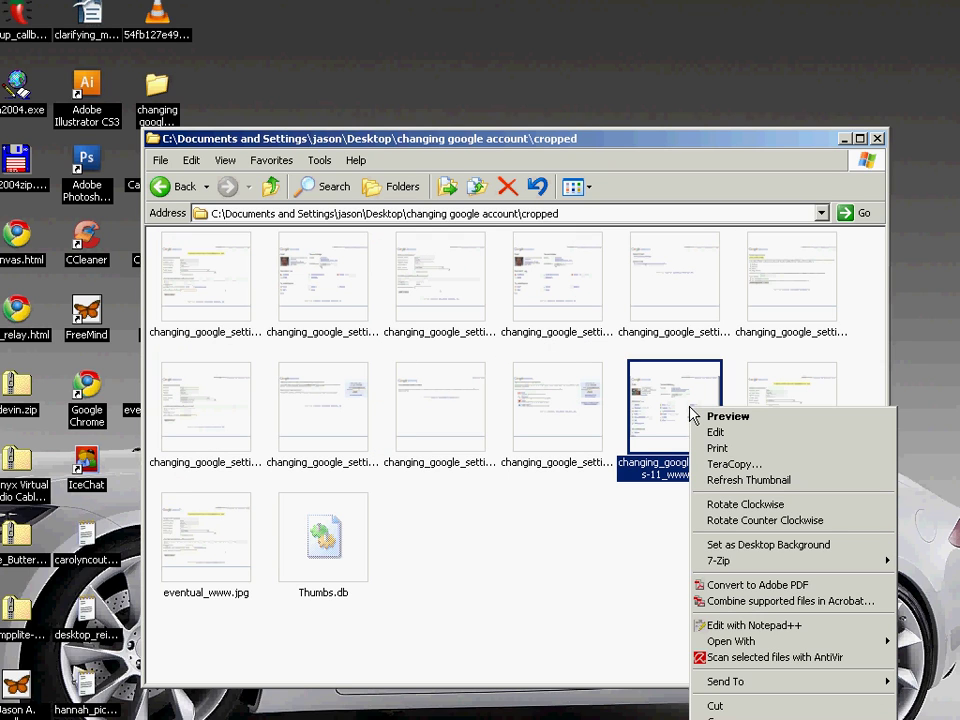
pyautogui.moveTo(742, 641)
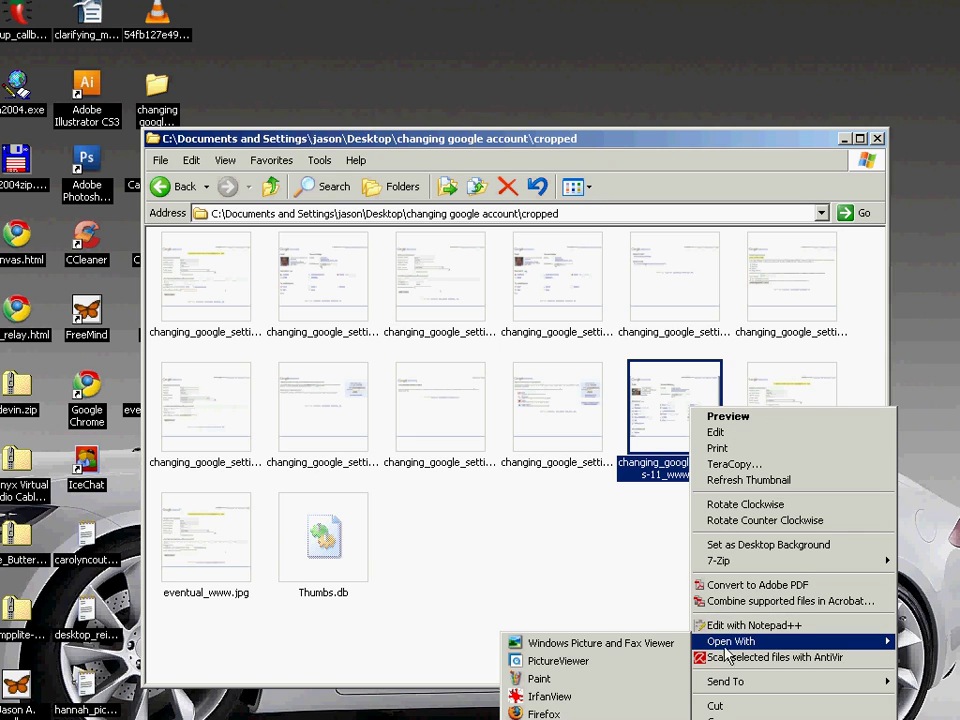
pyautogui.click(606, 704)
# Step: Reposition the viewer and check the other _www results, such as changing_google_settings-09_www.jpg
pyautogui.moveTo(428, 15); pyautogui.dragTo(521, 80)
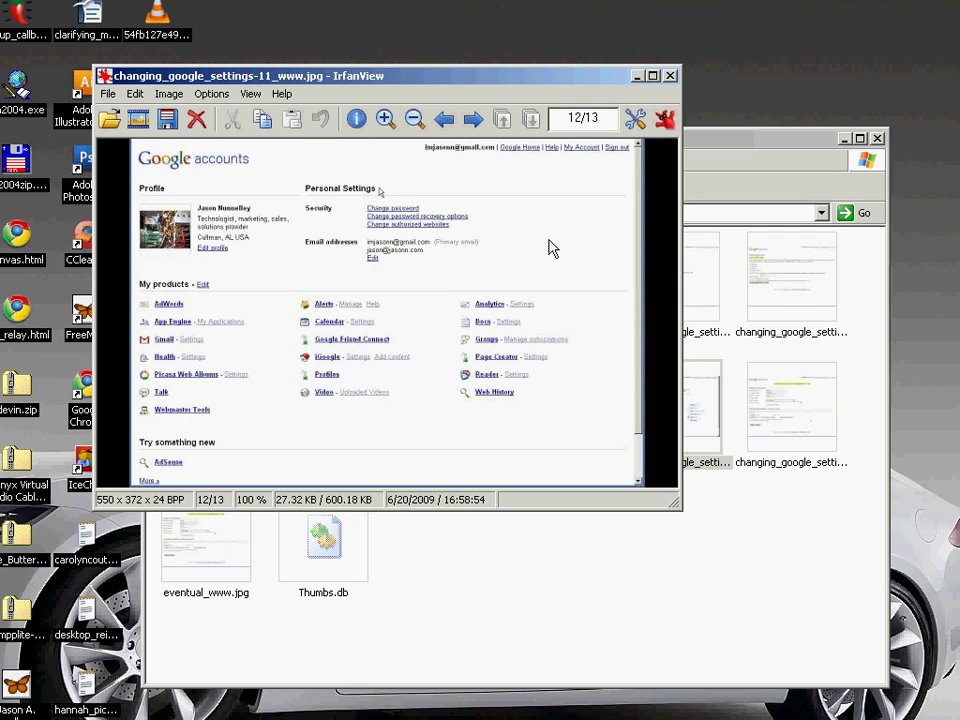
pyautogui.click(615, 664)
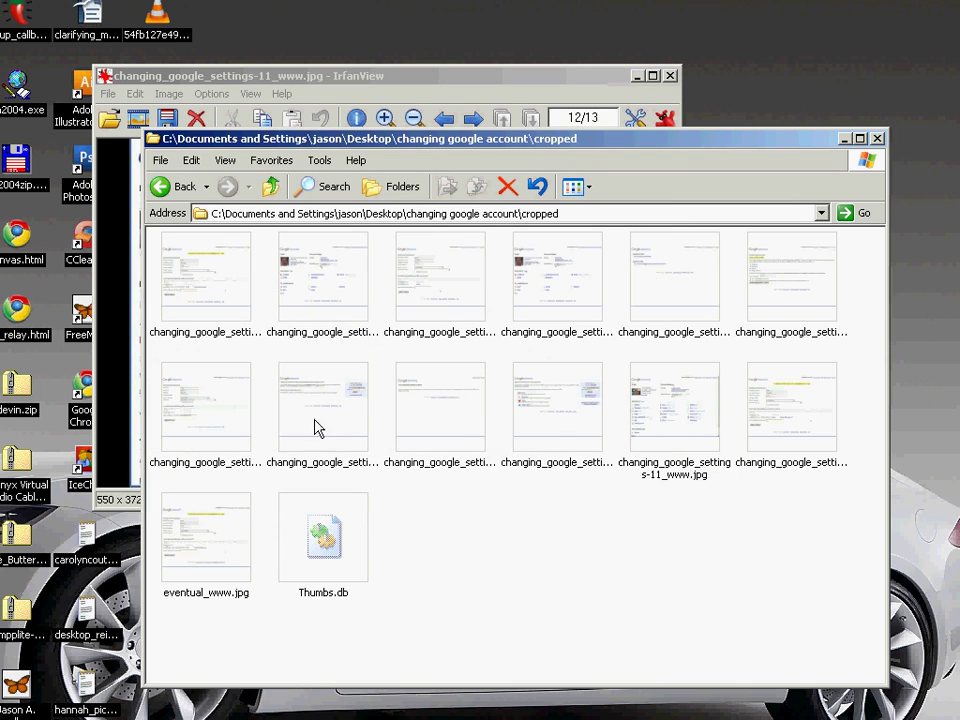
pyautogui.click(437, 396)
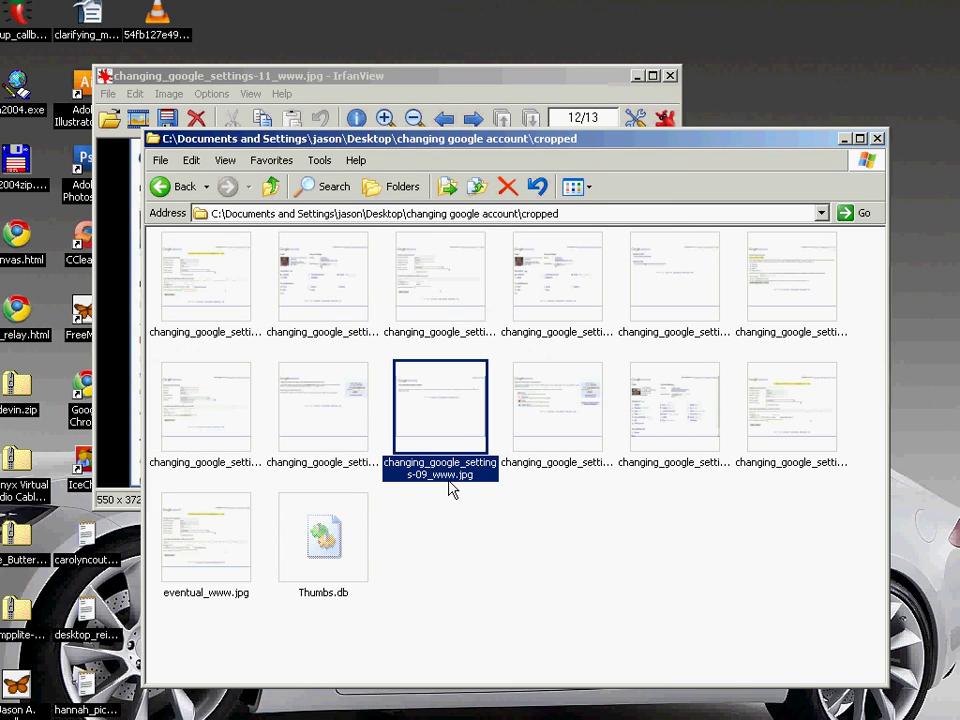
pyautogui.click(643, 575)
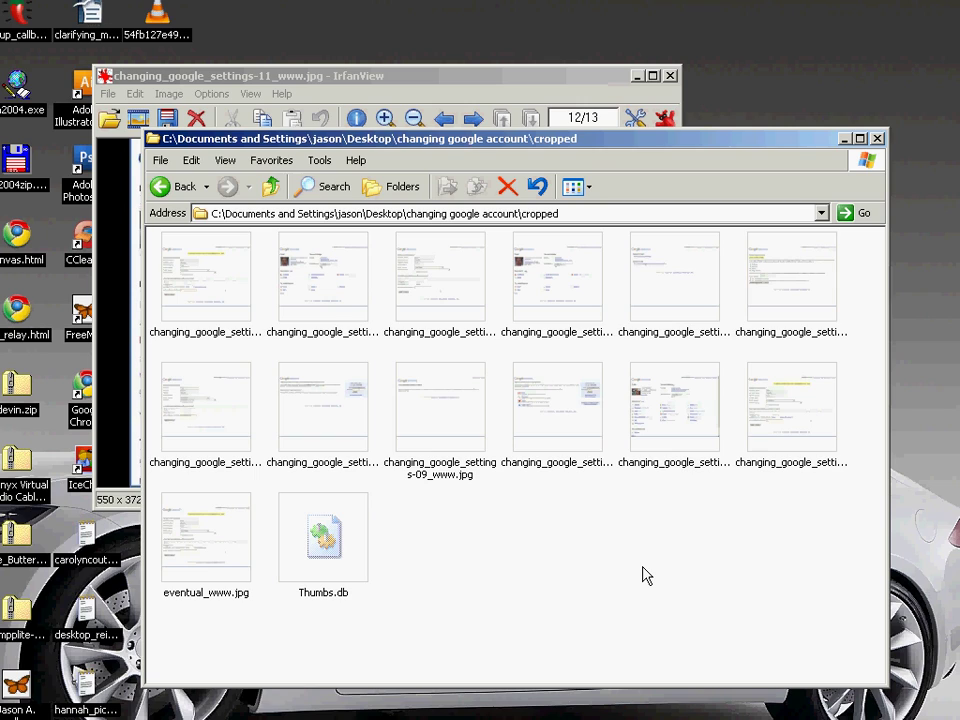